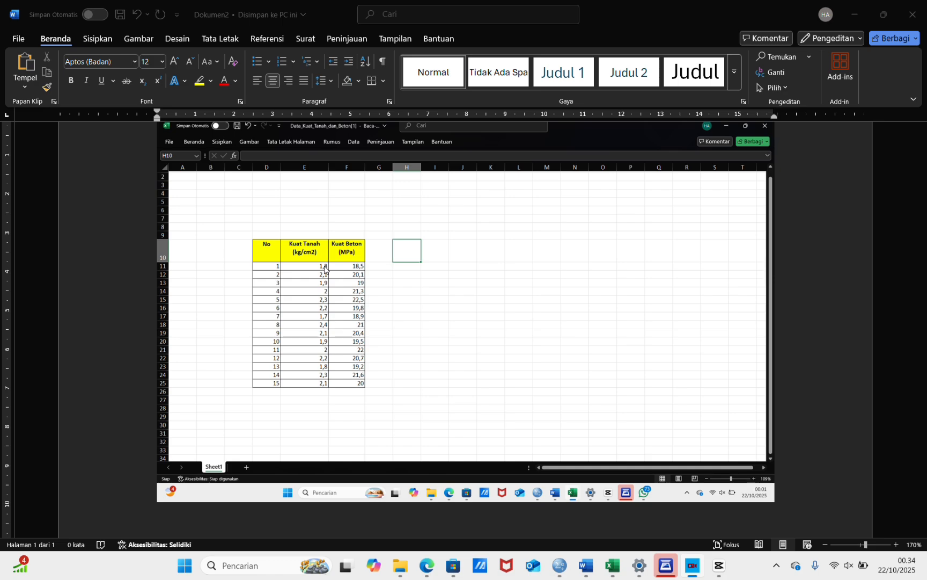
Switch to the Data_Kuat_Tanah_dan_Beton workbook in Excel and copy the Kuat Tanah and Kuat Beton values in E11:F25
click(325, 267)
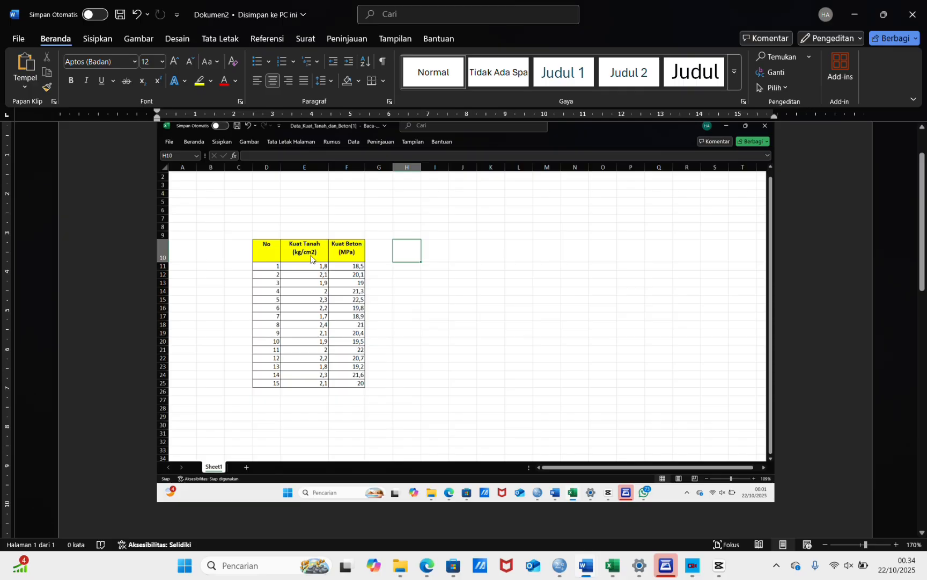
click(313, 268)
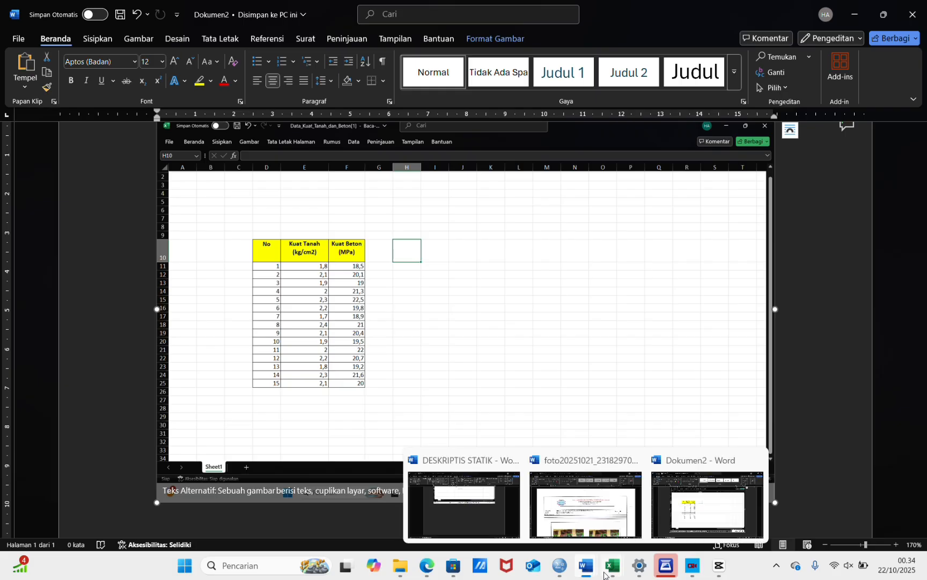
mouse_move(613, 567)
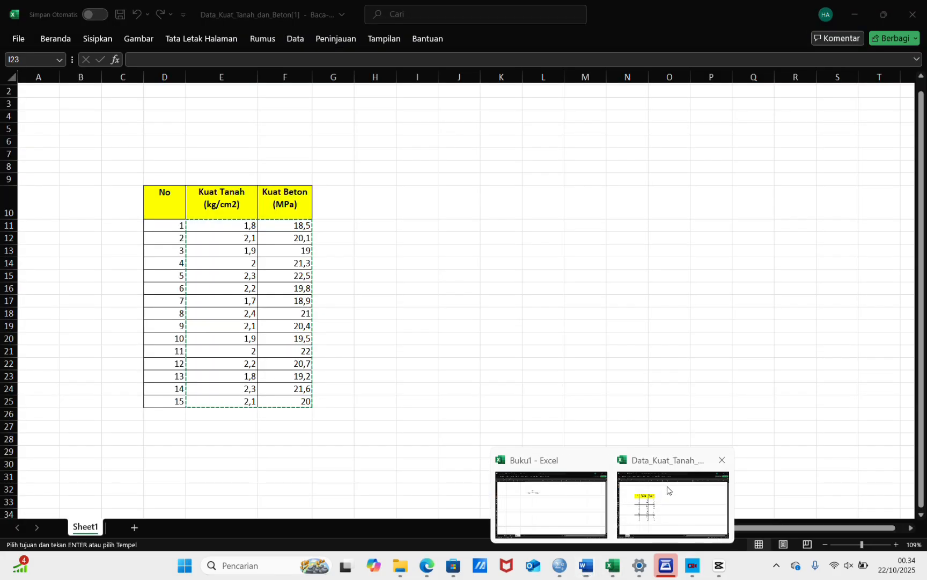
click(667, 489)
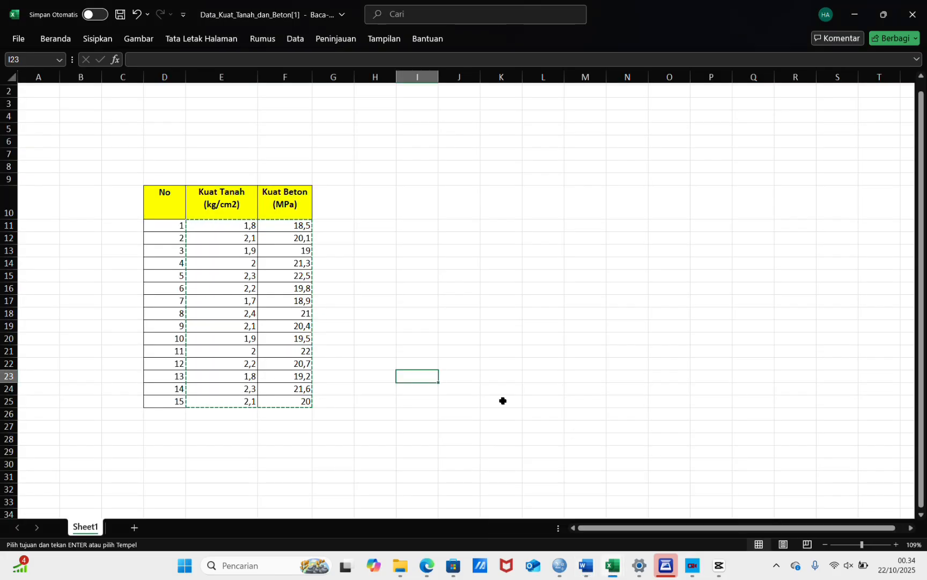
key(Escape)
click(246, 226)
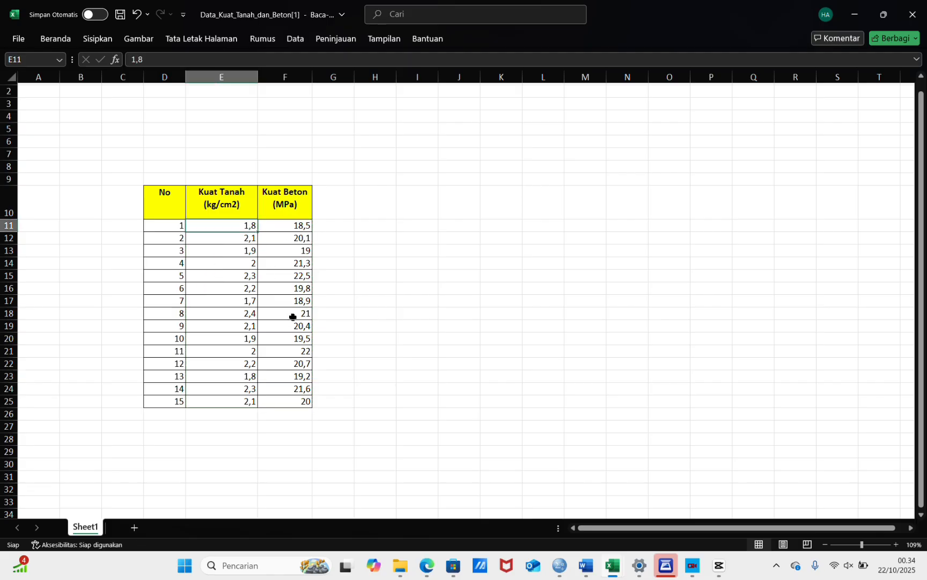
shift+click(279, 401)
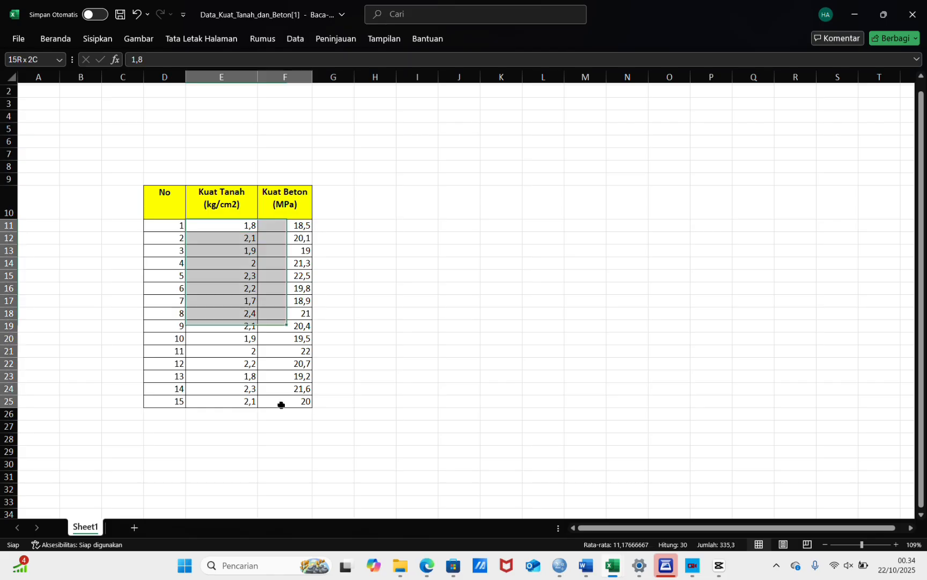
key(ctrl+c)
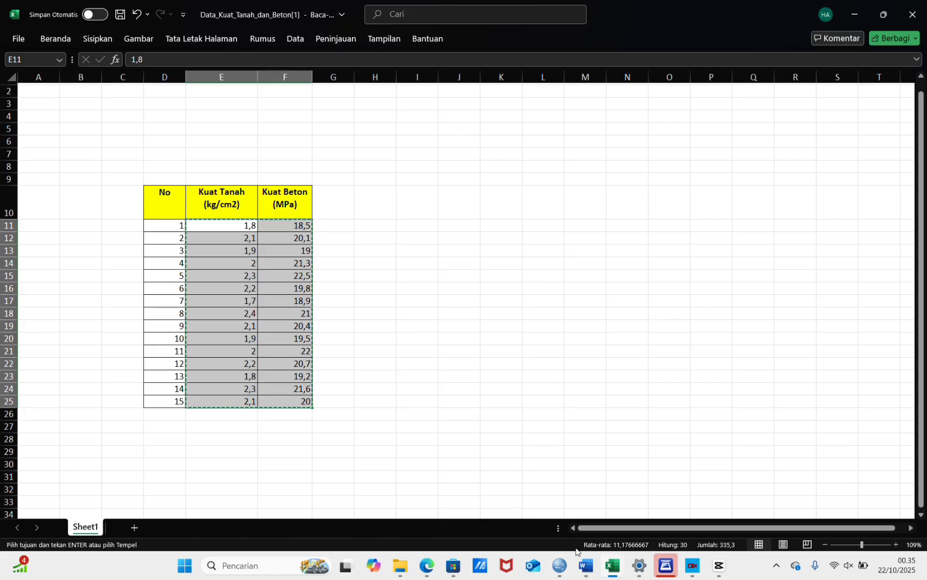
Switch to the SPSS Statistics Data Editor and display the KUATTANAH and KUATBETON values in Data View
mouse_move(564, 571)
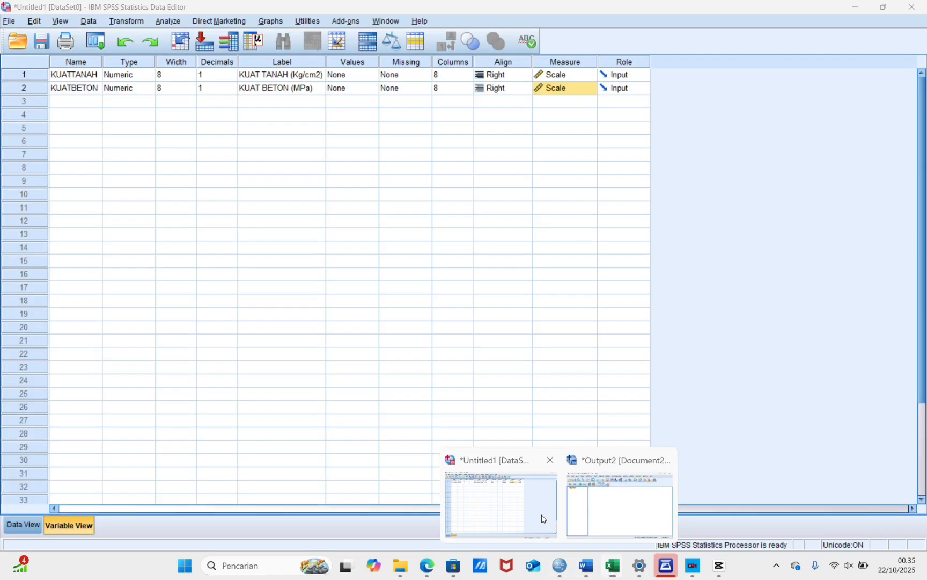
click(542, 519)
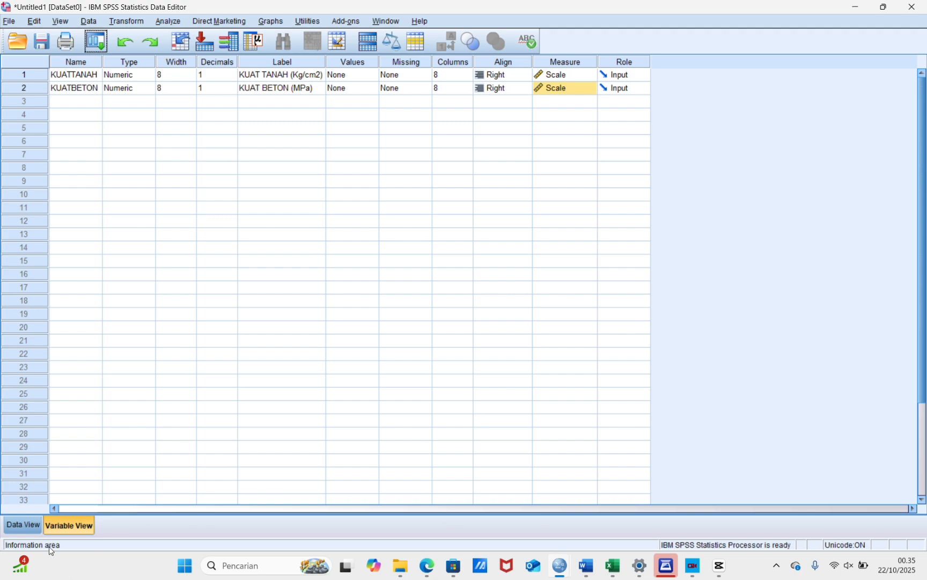
click(26, 530)
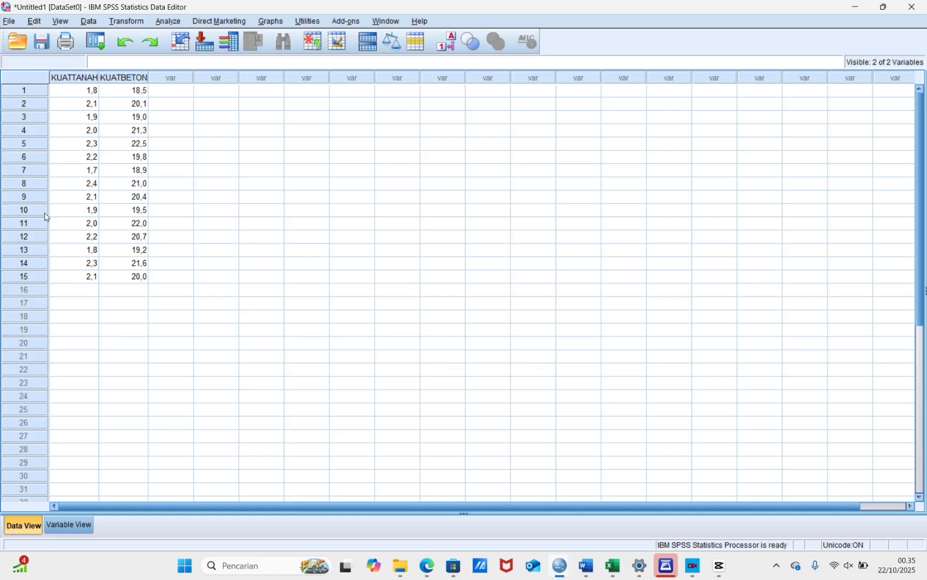
click(85, 94)
click(82, 94)
Review the names of the two variables in Variable View and compare them with the column headings in Data View
click(63, 528)
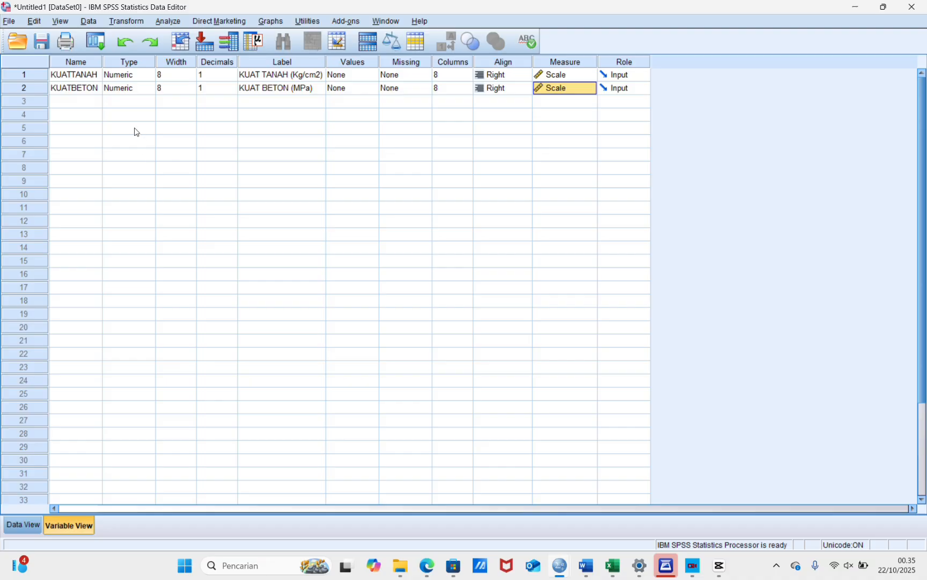
click(89, 76)
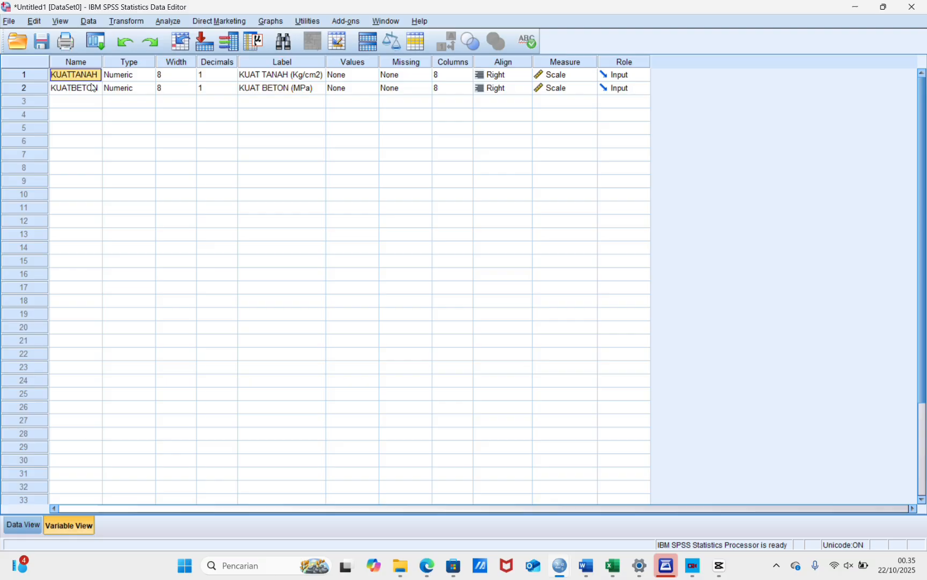
click(95, 89)
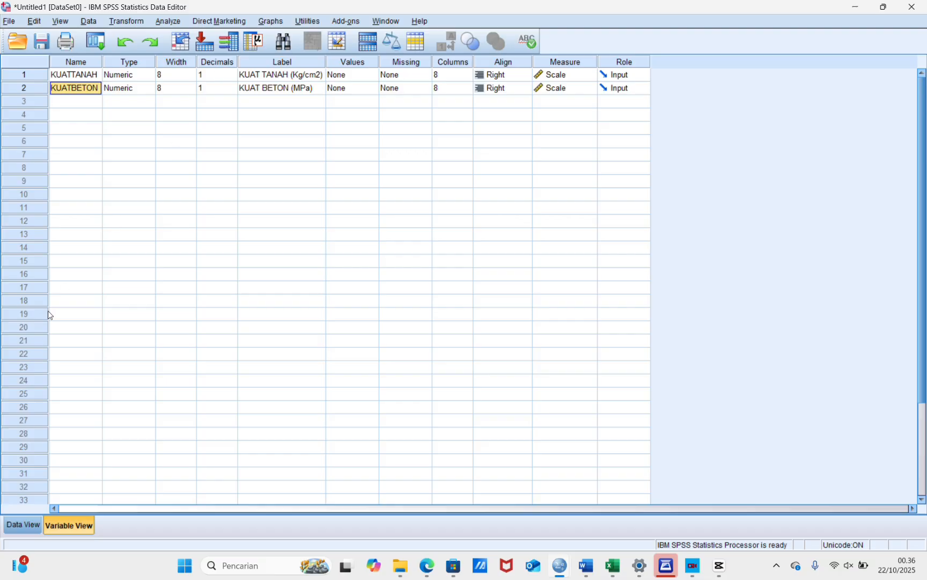
click(23, 526)
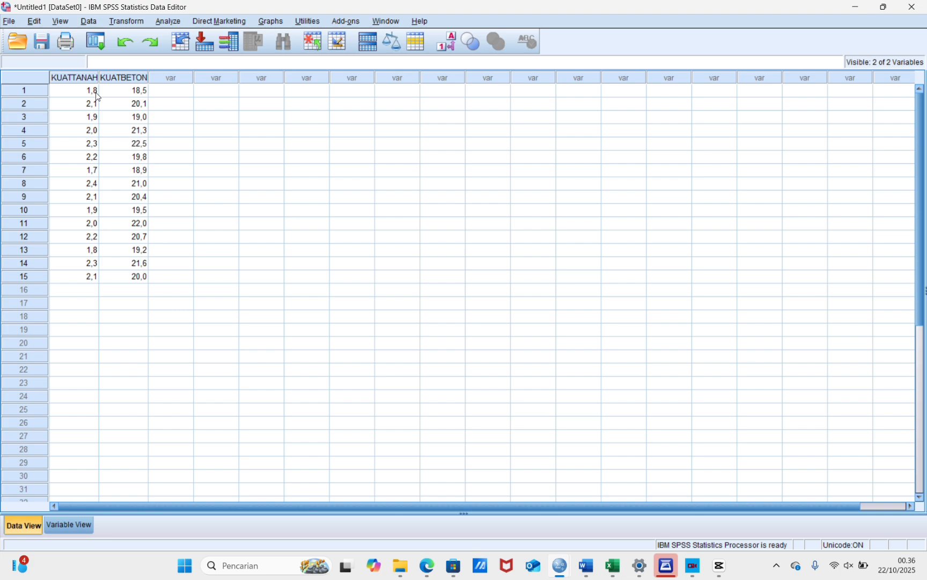
click(69, 525)
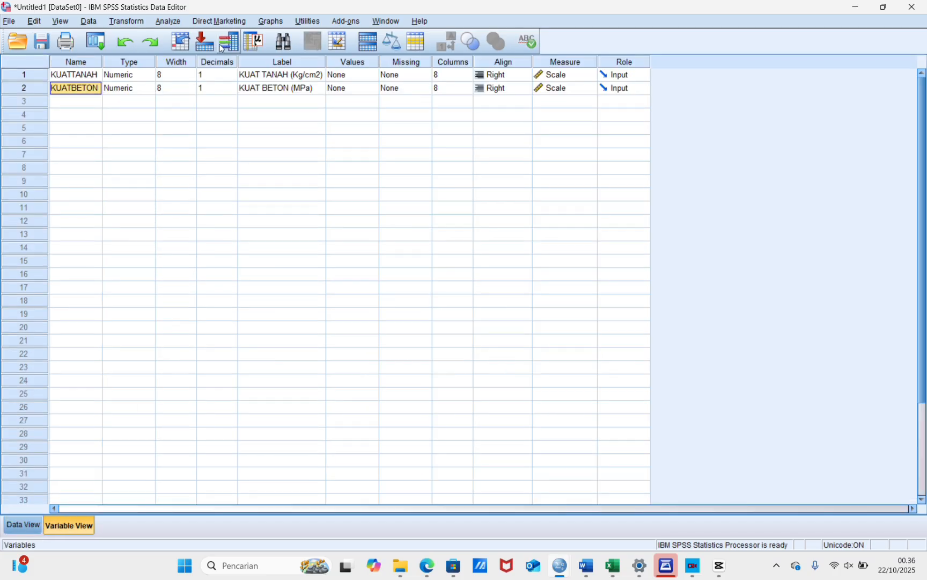
Set the decimals of KUATTANAH to 0 and check how its values display in Data View
click(219, 77)
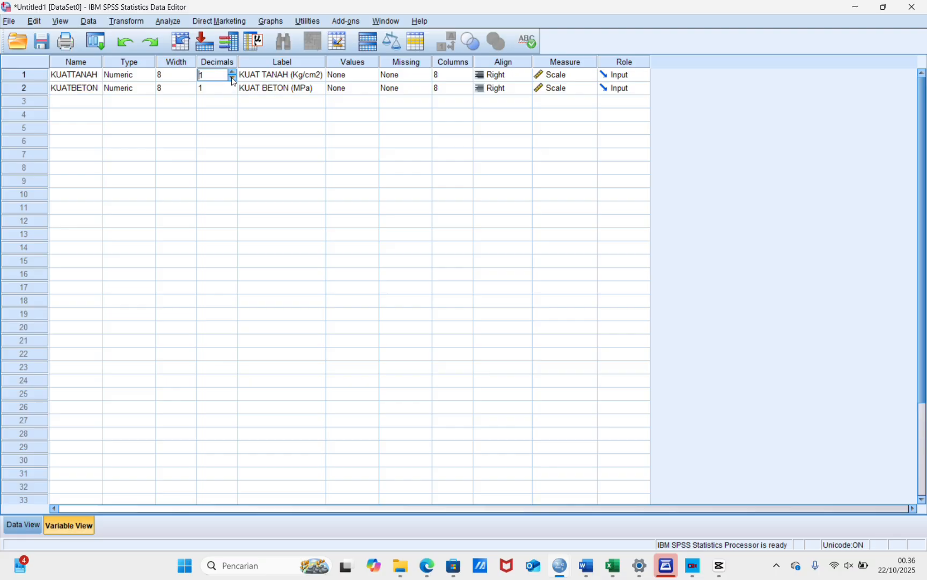
click(232, 78)
click(22, 523)
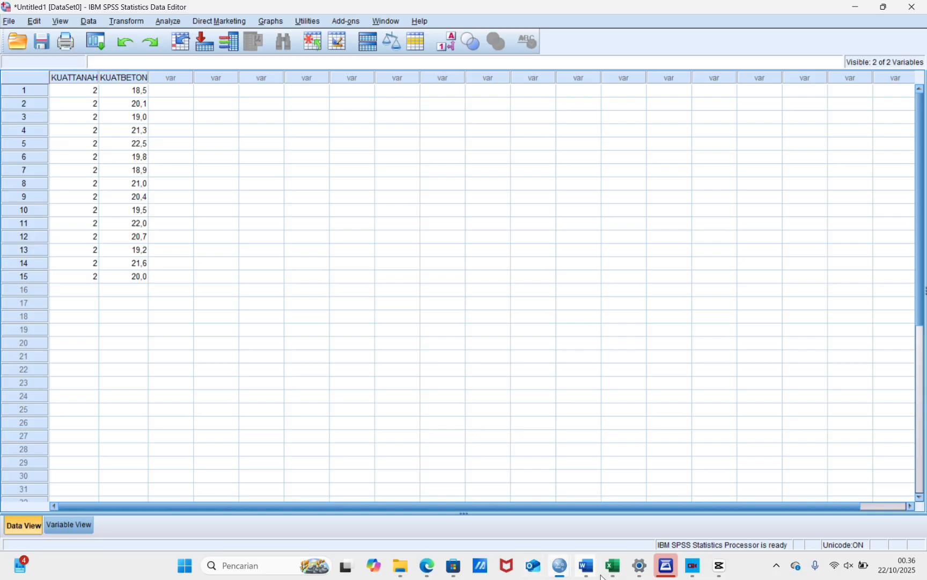
mouse_move(616, 576)
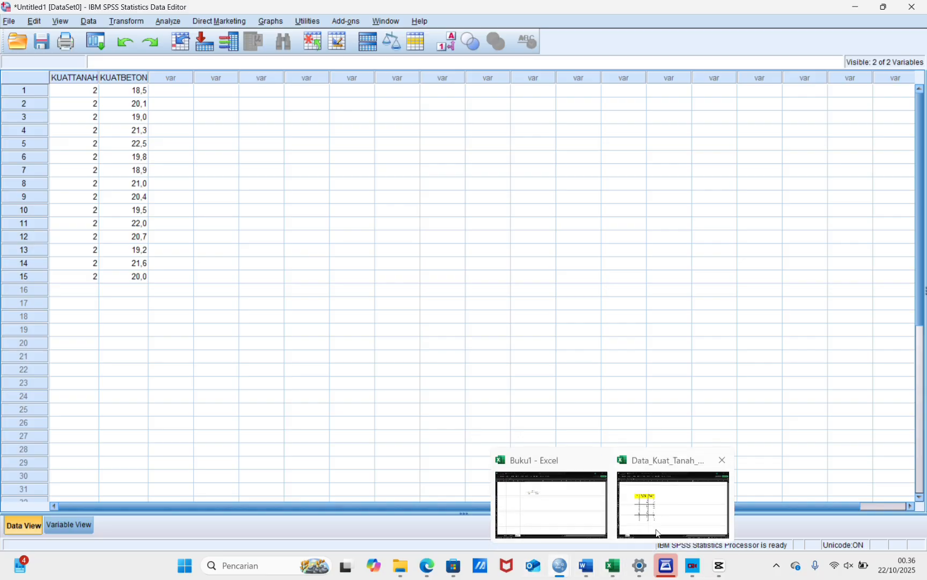
mouse_move(663, 513)
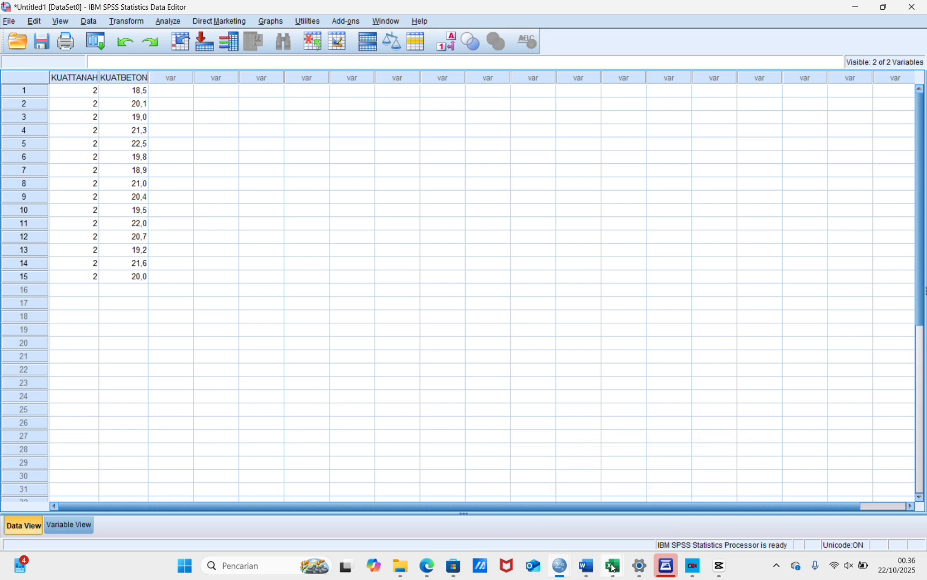
mouse_move(639, 521)
Set the decimals of KUATTANAH back to 1 in Variable View
click(67, 526)
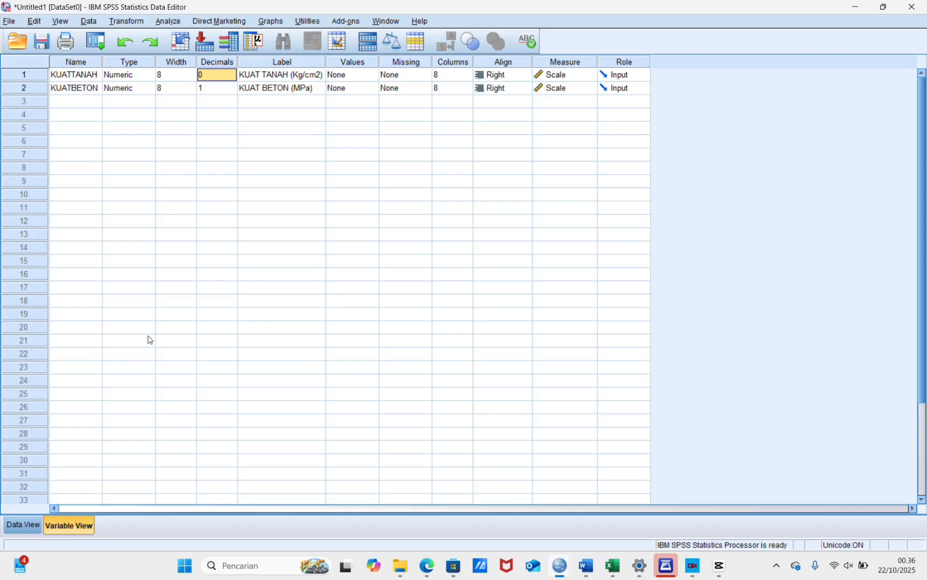
click(221, 79)
click(233, 71)
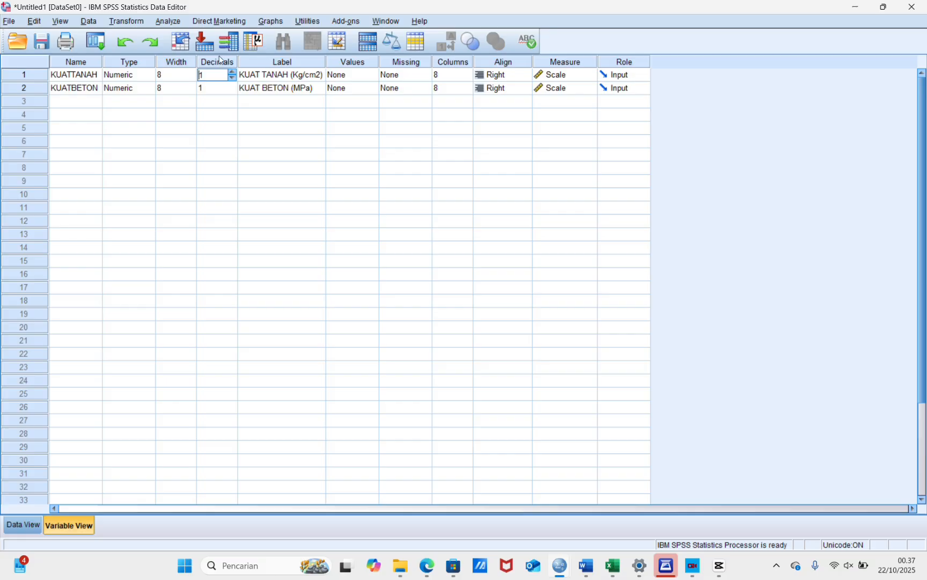
Examine the label and measurement level of KUATTANAH, and check its values in Data View
click(305, 77)
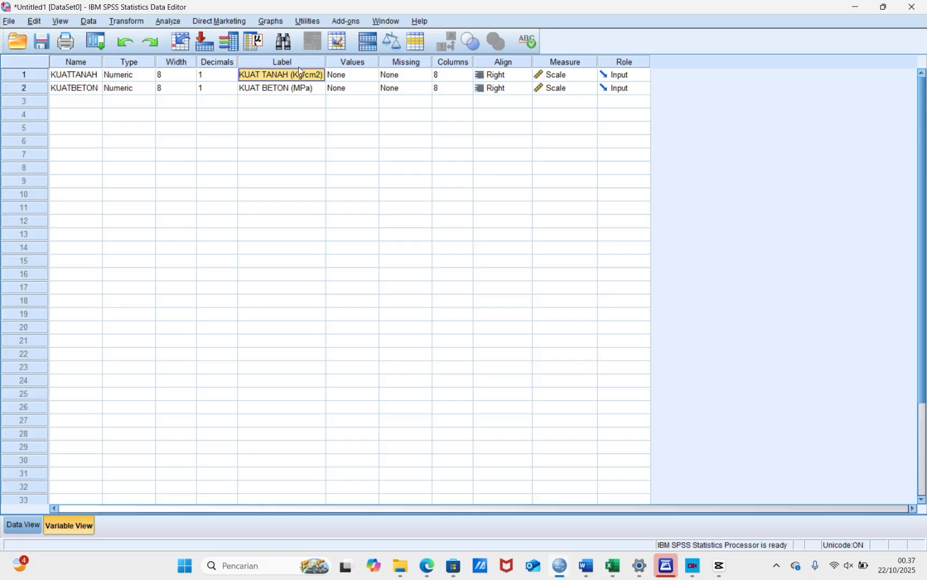
click(566, 77)
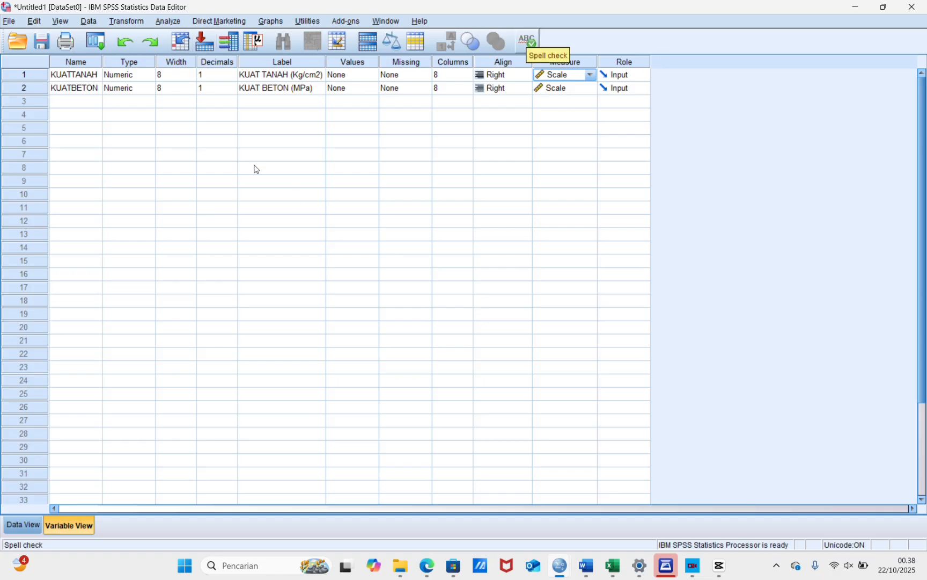
click(23, 525)
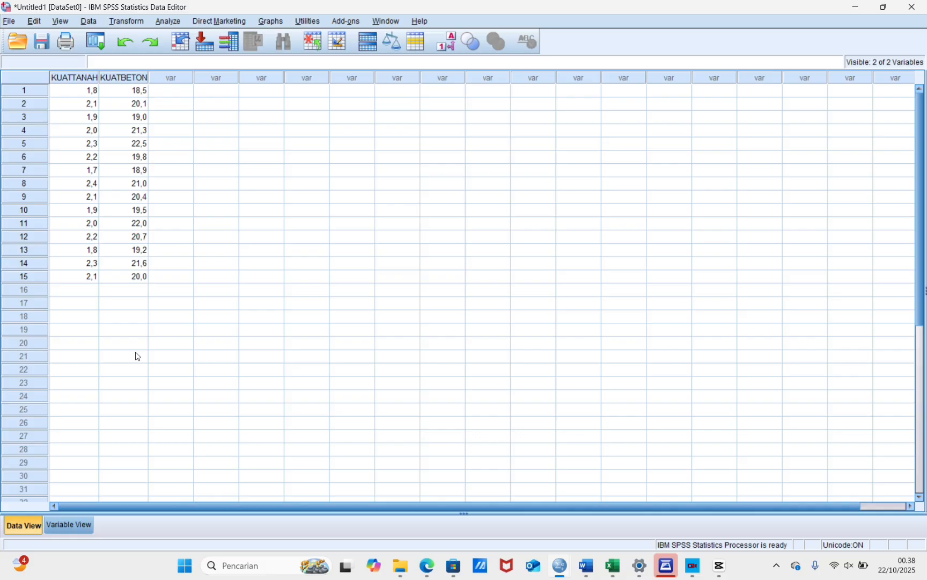
click(80, 525)
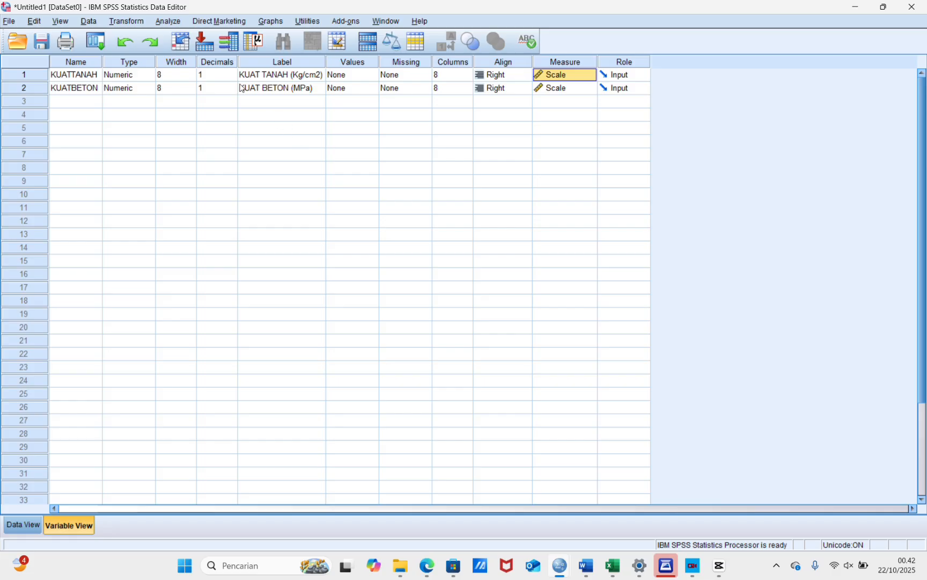
Start a Frequencies analysis, dismiss the Split File dialog, and add KUAT TANAH and KUAT BETON as the variables to analyze
click(167, 22)
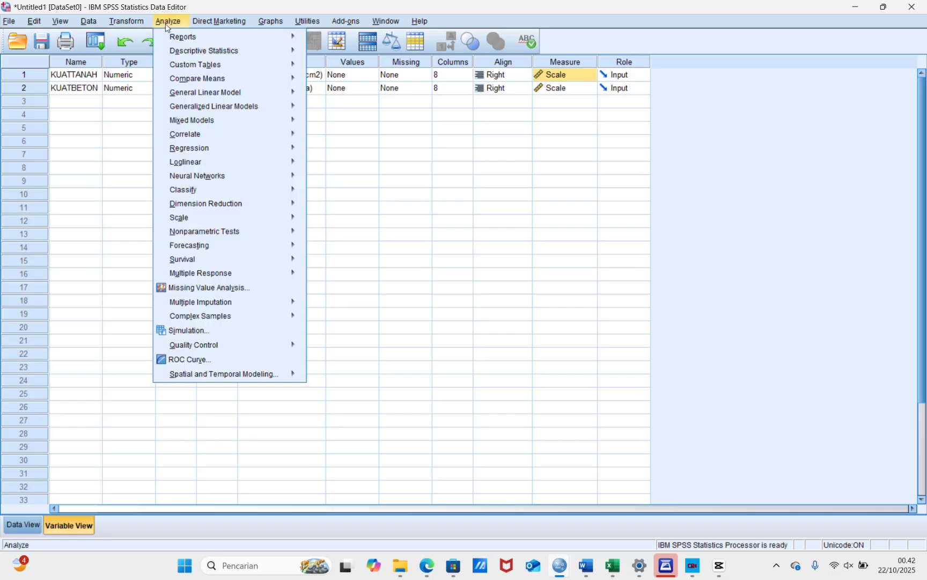
mouse_move(213, 51)
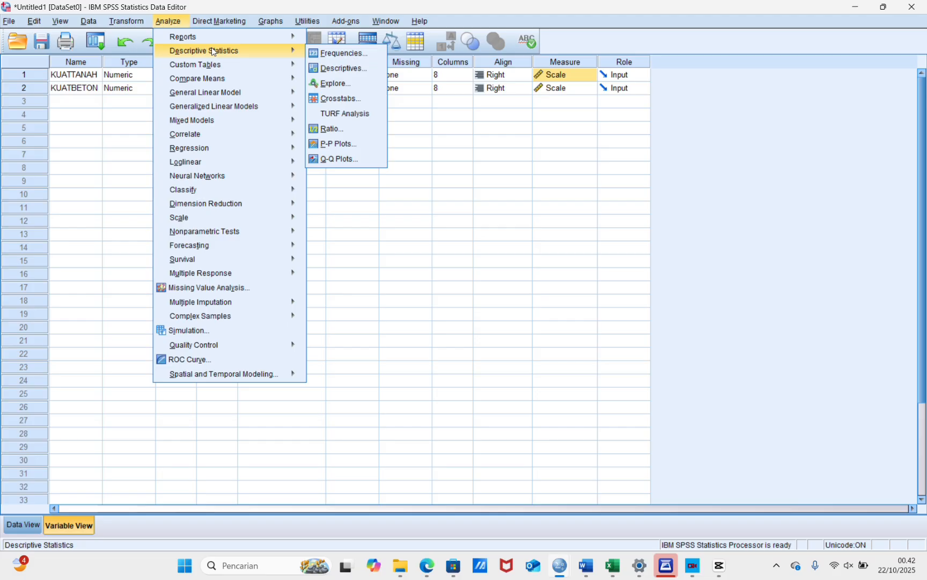
click(361, 56)
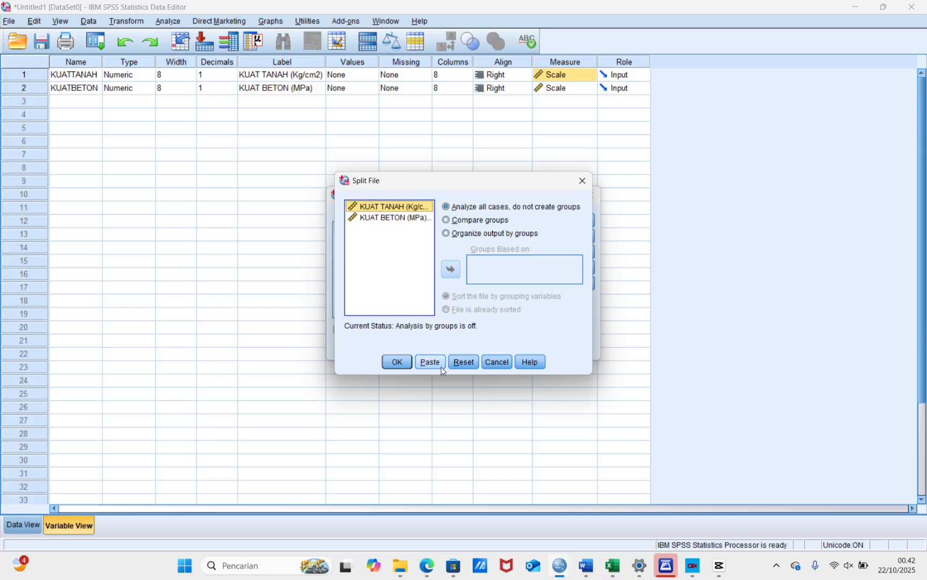
click(489, 362)
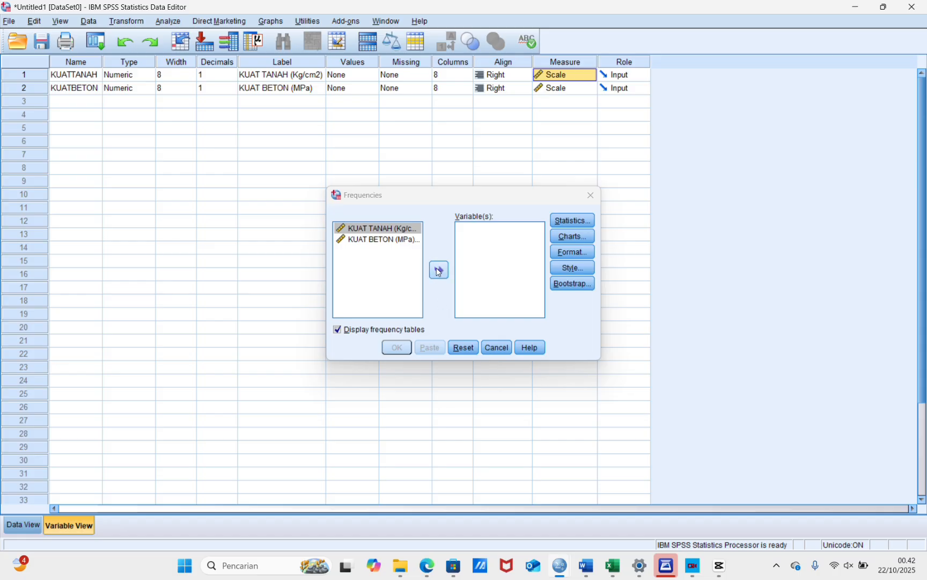
shift+click(384, 241)
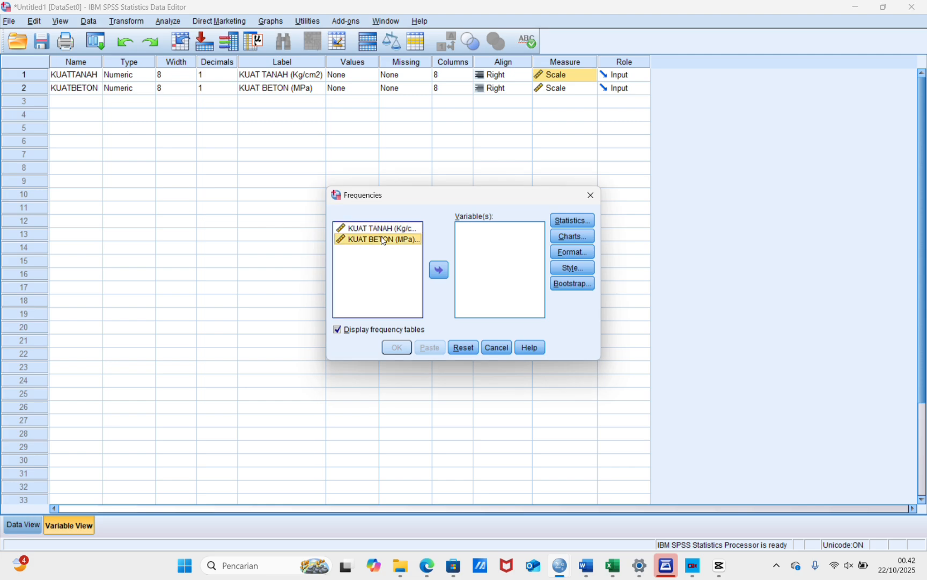
click(440, 270)
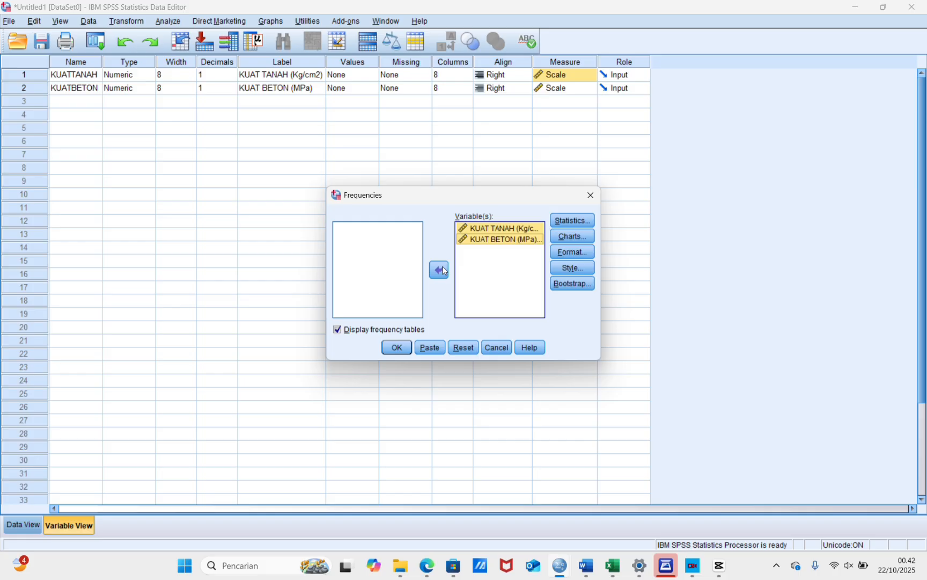
Leave the Frequencies statistics options unselected and request histograms with the normal curve shown
click(566, 222)
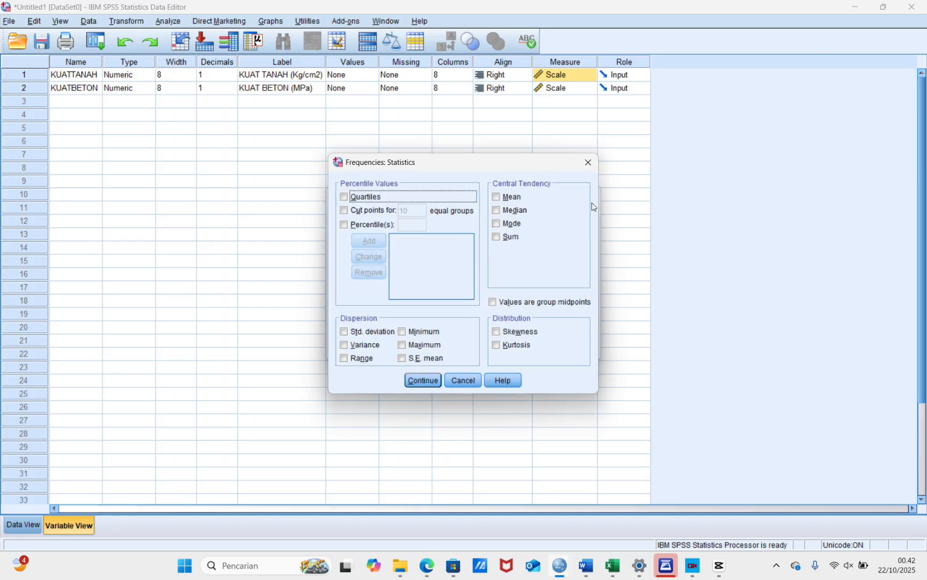
click(589, 162)
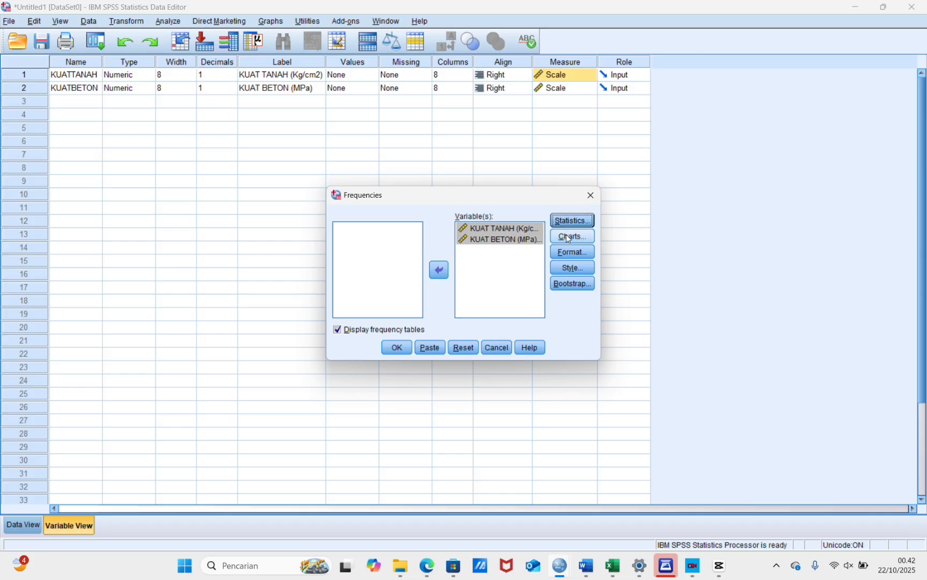
click(570, 237)
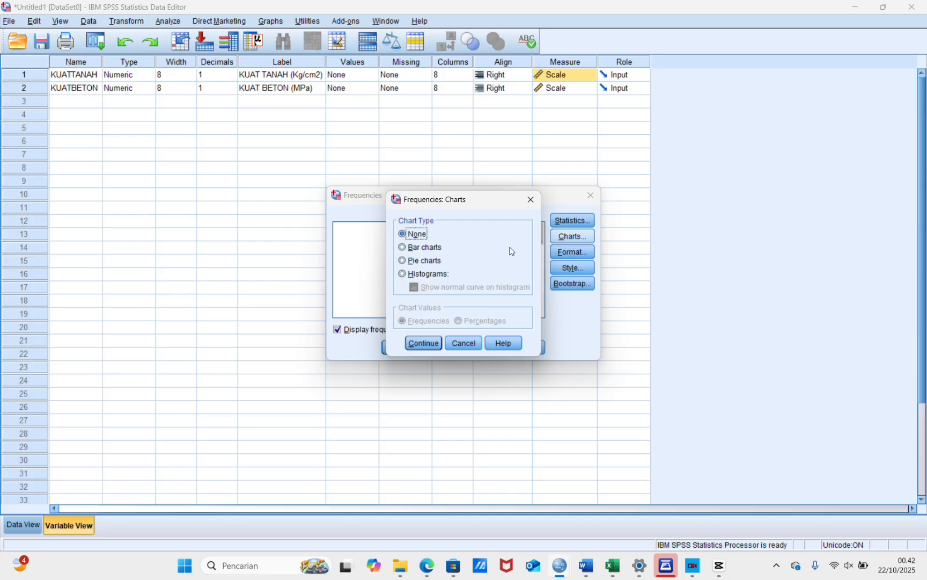
click(406, 276)
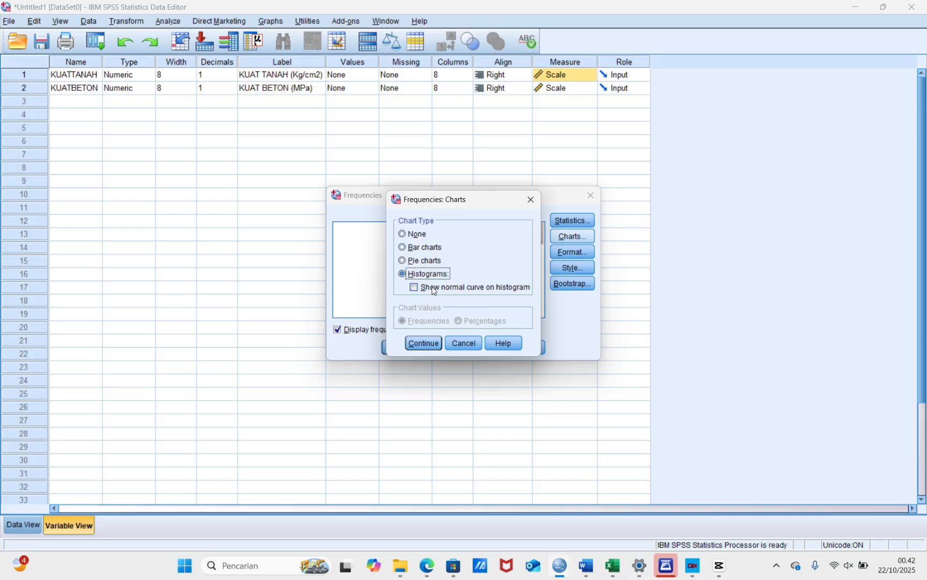
click(429, 290)
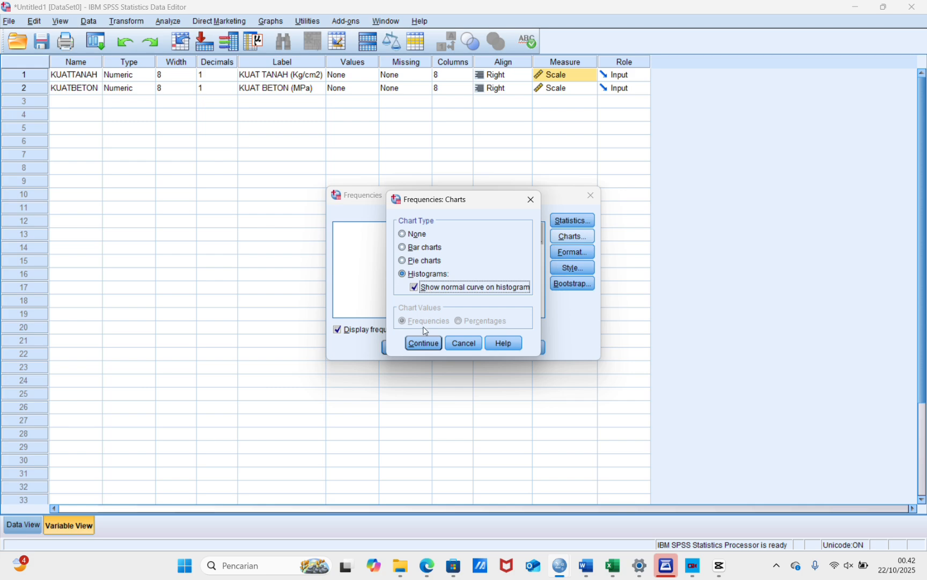
click(421, 344)
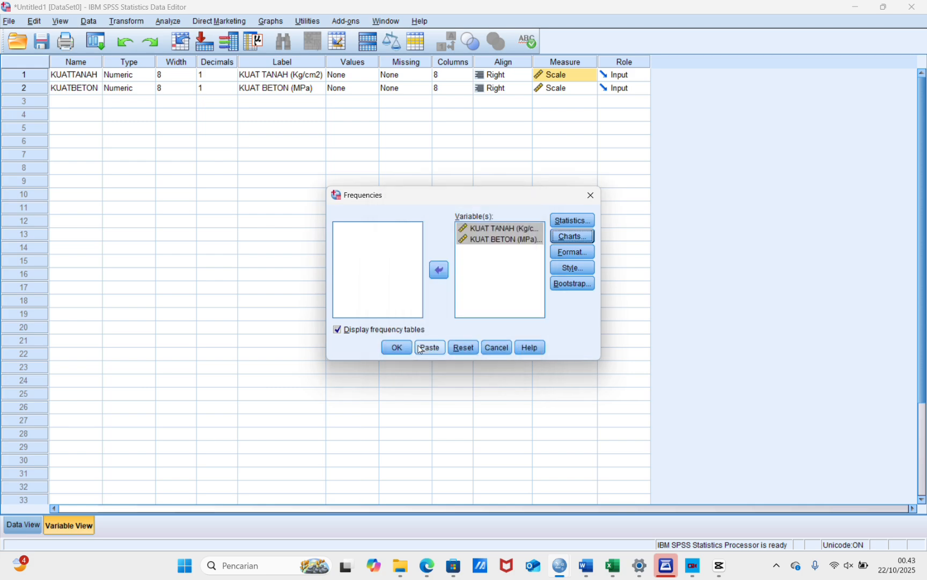
Keep the default output format and table style, turn off the frequency tables, and run the Frequencies analysis
click(576, 253)
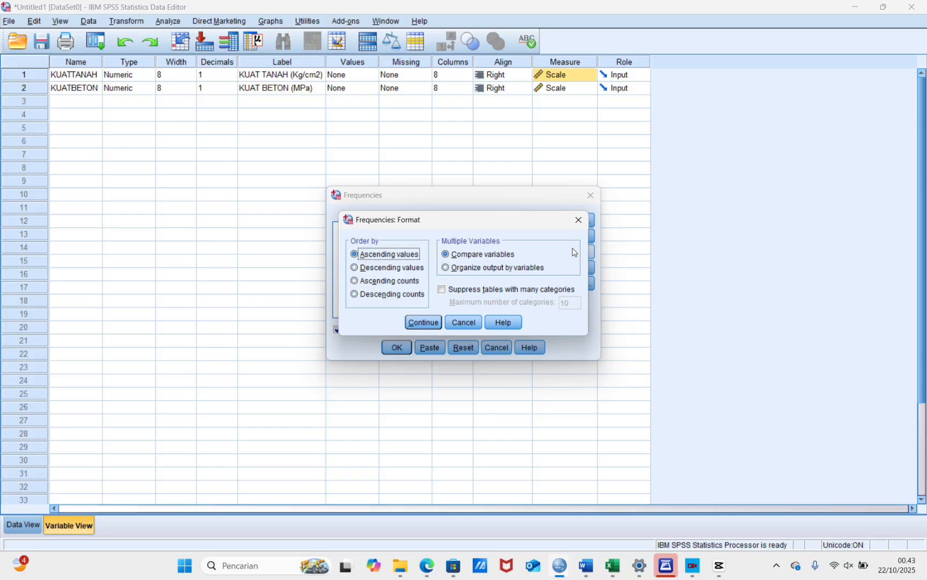
click(433, 323)
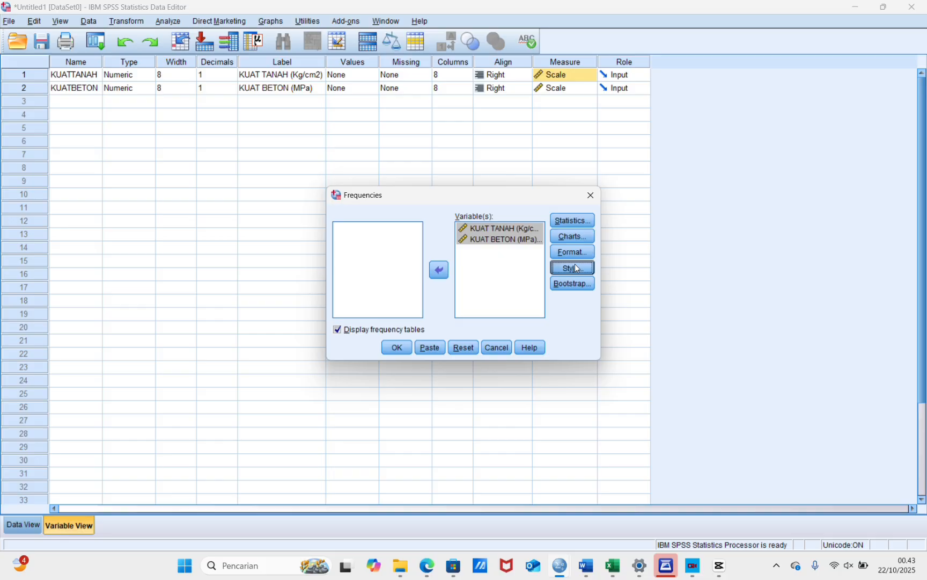
click(575, 267)
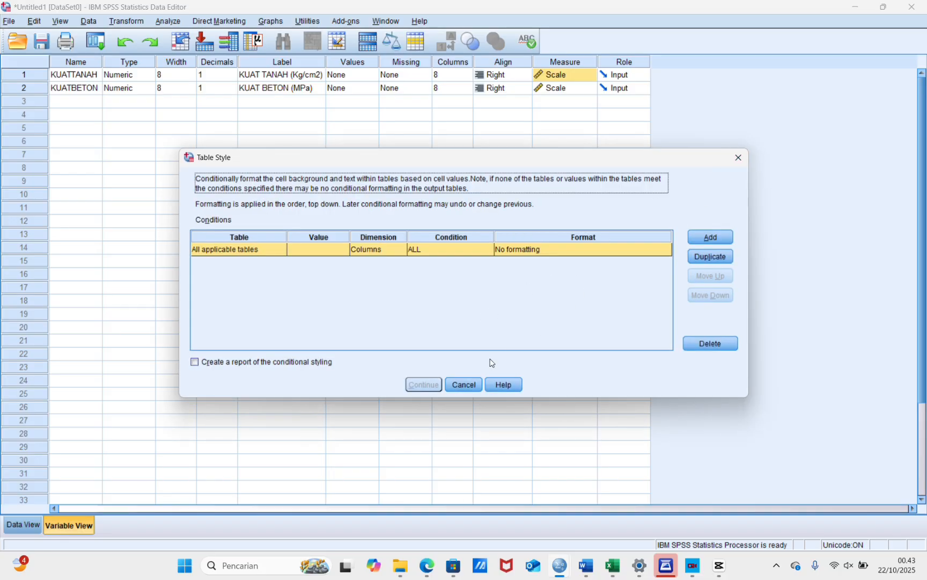
click(739, 158)
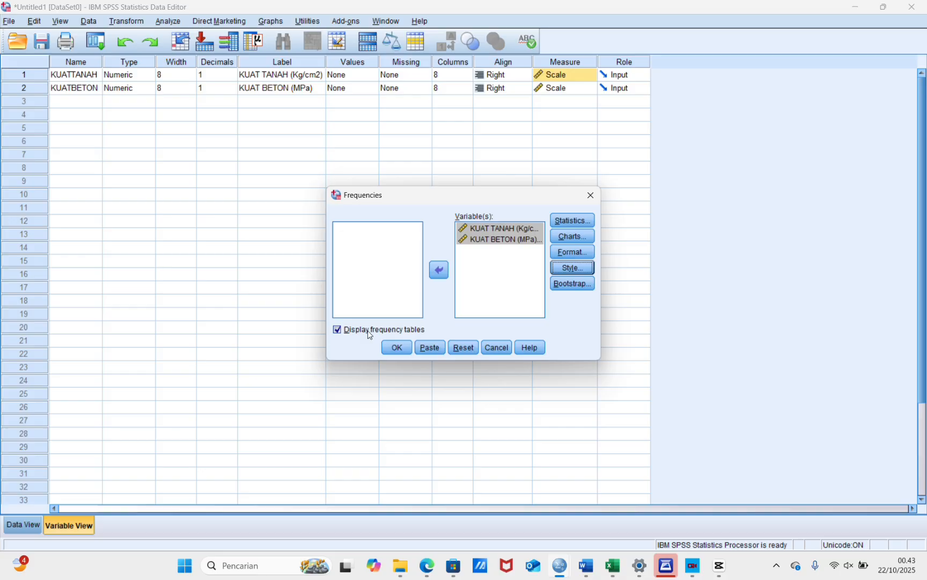
click(365, 335)
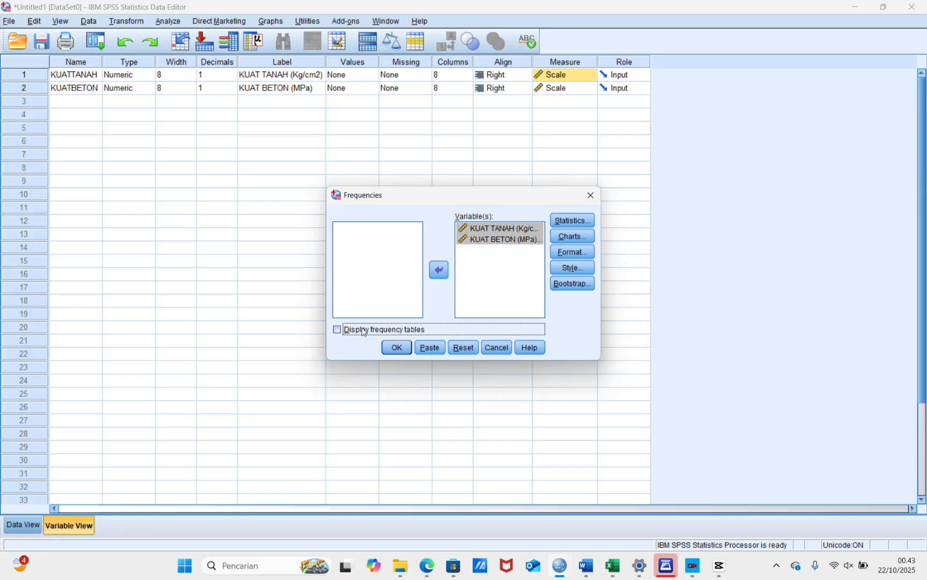
click(397, 346)
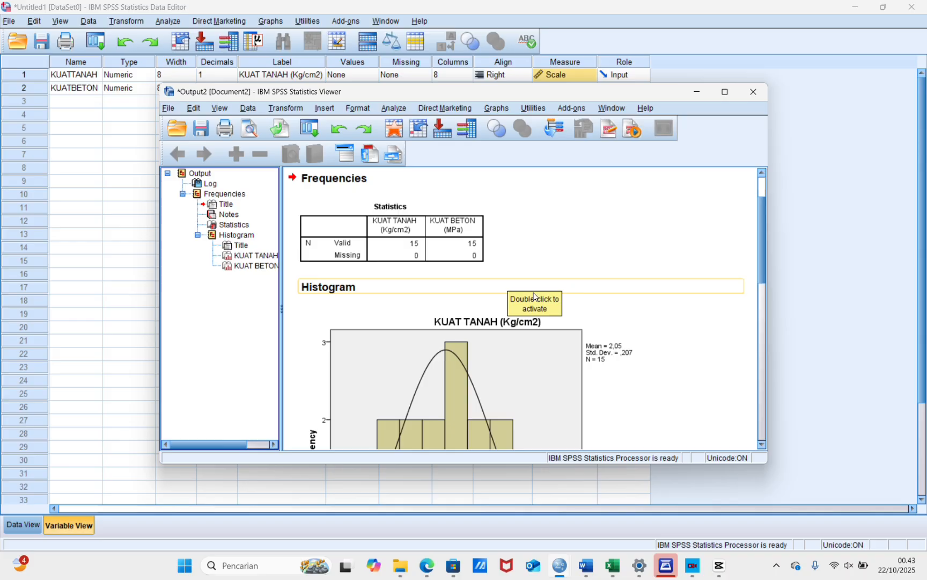
Examine the Statistics table and the KUAT TANAH and KUAT BETON histograms in the output, and return to the Data Editor
scroll(535, 296, down, 5)
scroll(535, 296, down, 2)
scroll(535, 296, up, 7)
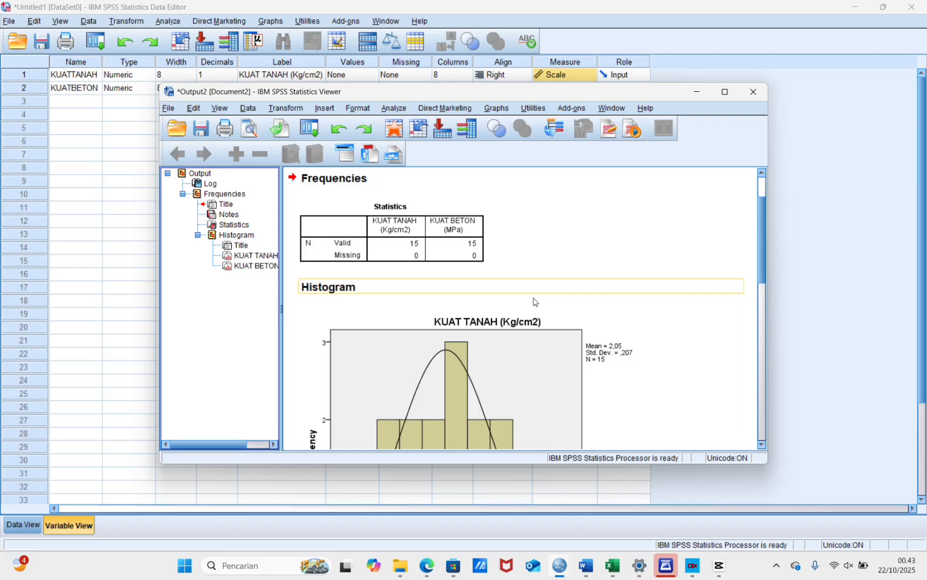
scroll(535, 337, down, 3)
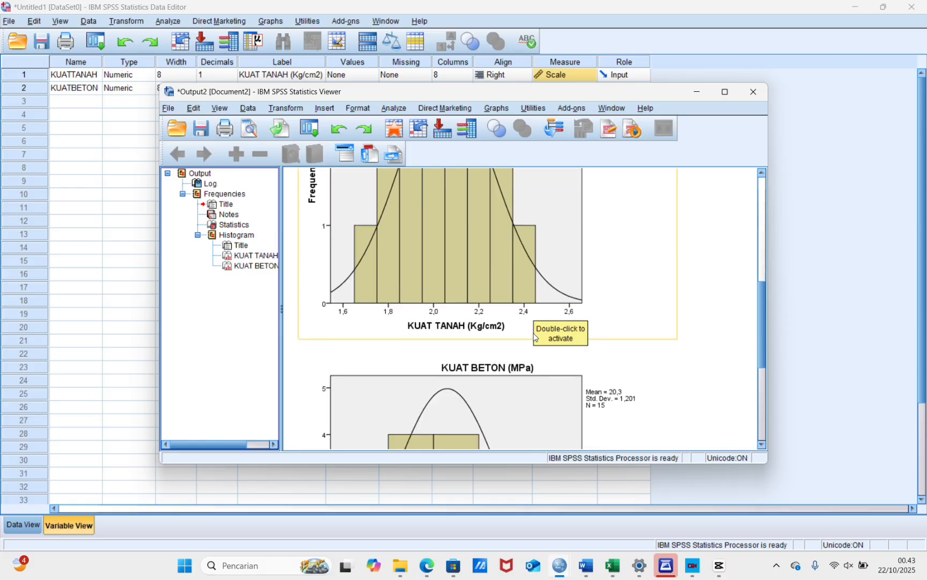
scroll(535, 337, up, 3)
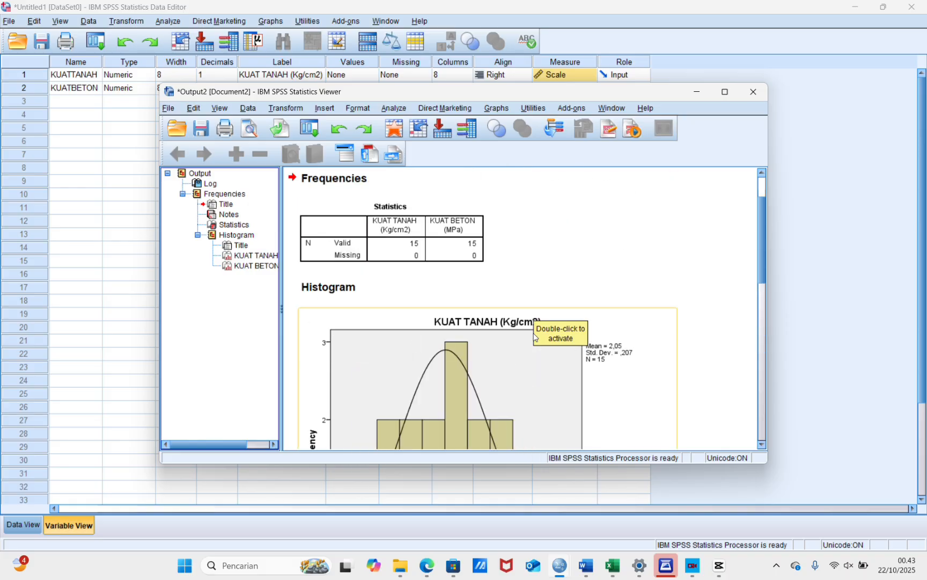
scroll(535, 337, down, 3)
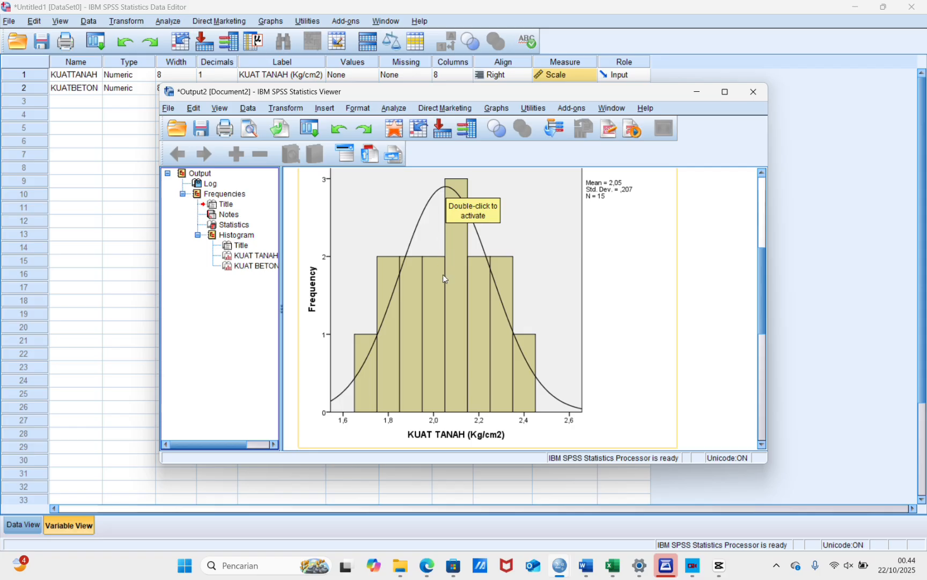
scroll(462, 344, down, 5)
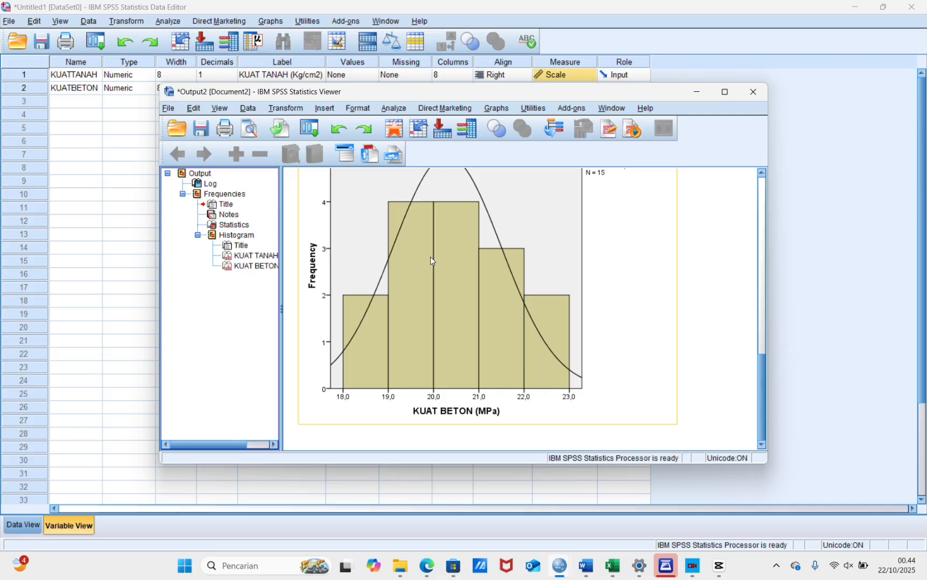
click(519, 30)
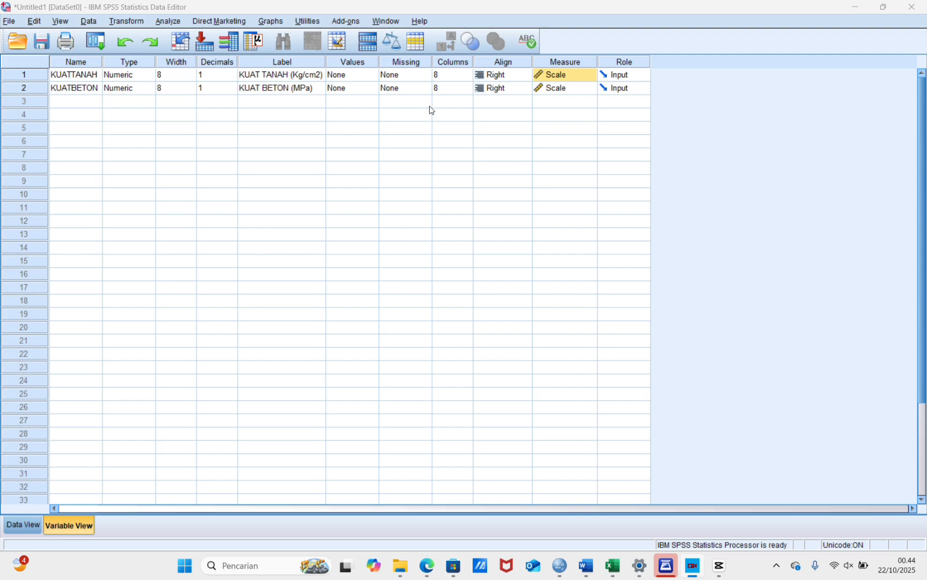
Start an Explore analysis and remove KUAT TANAH and KUAT BETON from its Dependent List, declining the Sticky Keys prompt
click(179, 23)
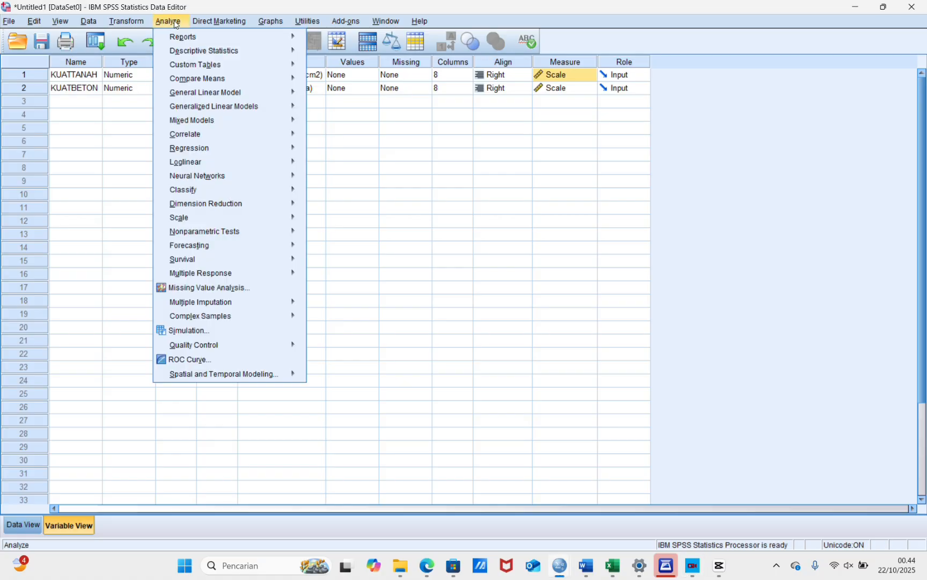
mouse_move(205, 54)
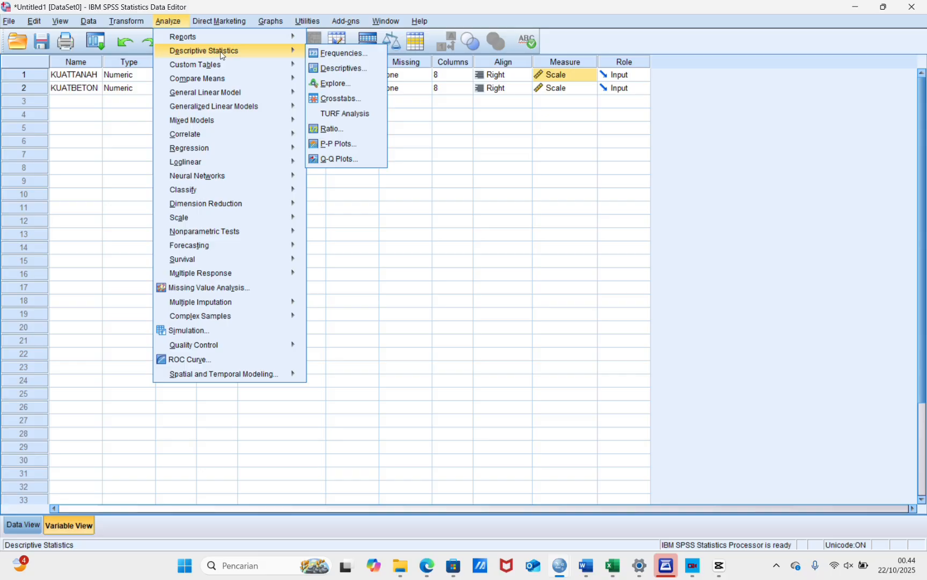
click(337, 85)
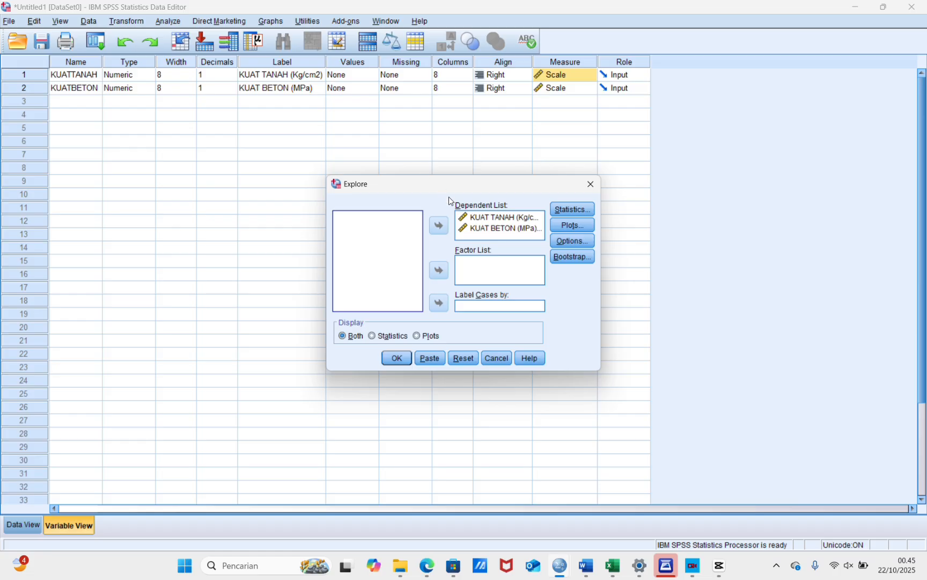
click(498, 220)
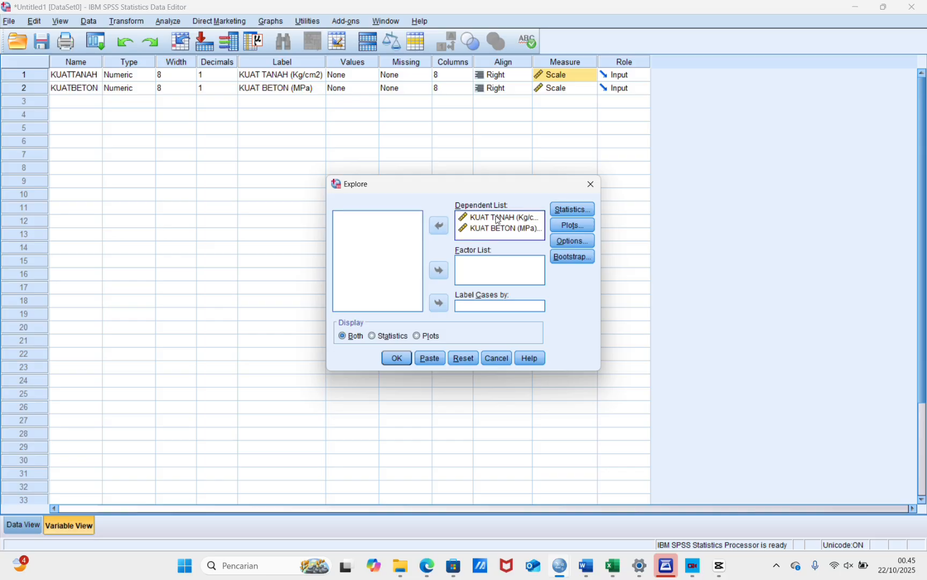
shift+click(498, 230)
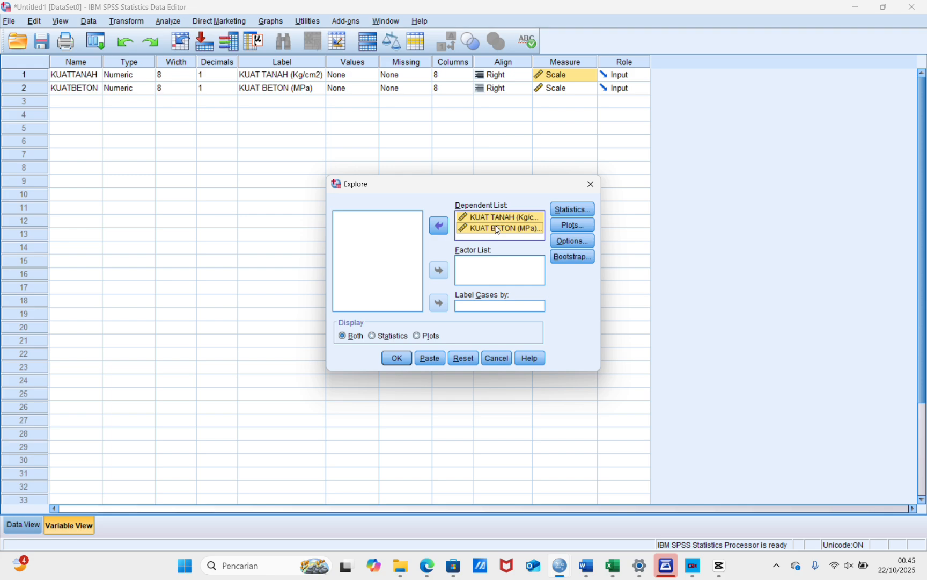
key(shift)
key(shift)
key(shift)
key(shift)
key(shift)
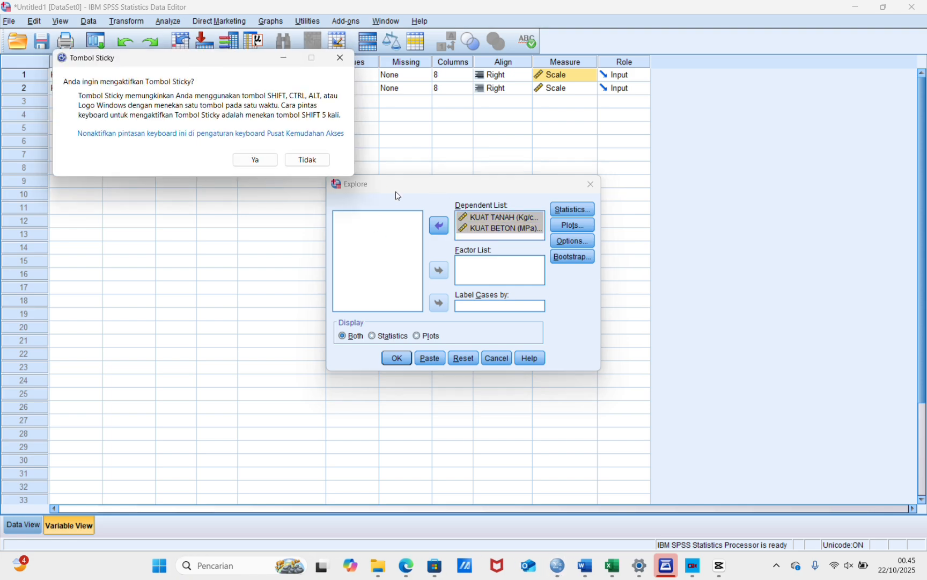
click(307, 160)
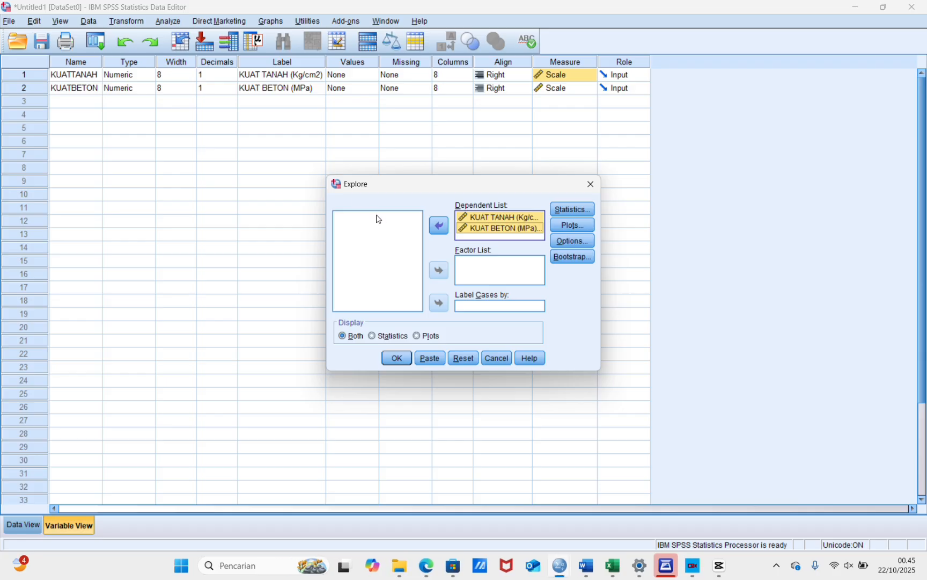
click(439, 226)
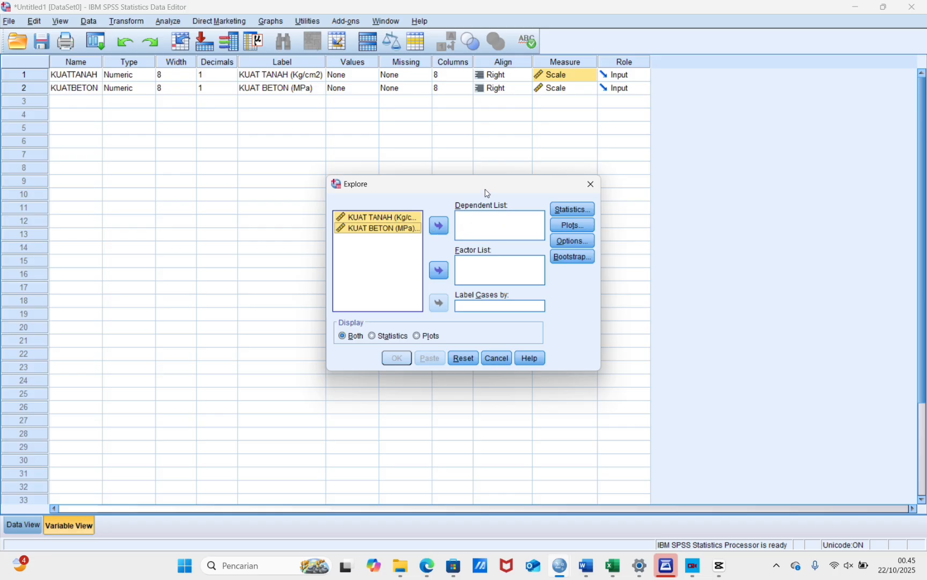
Add KUAT TANAH to the Dependent List and accept Descriptives with a 95% confidence interval for the mean
click(374, 310)
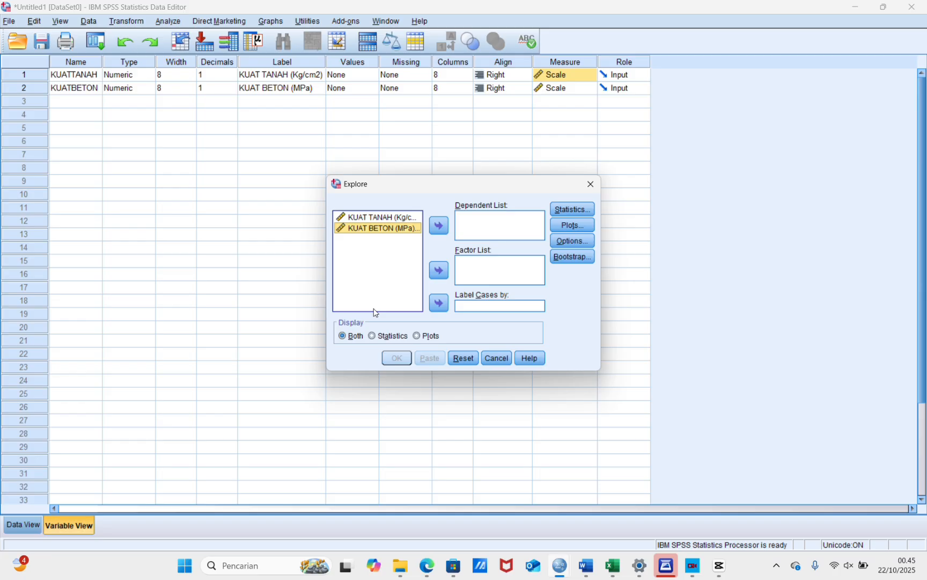
click(382, 219)
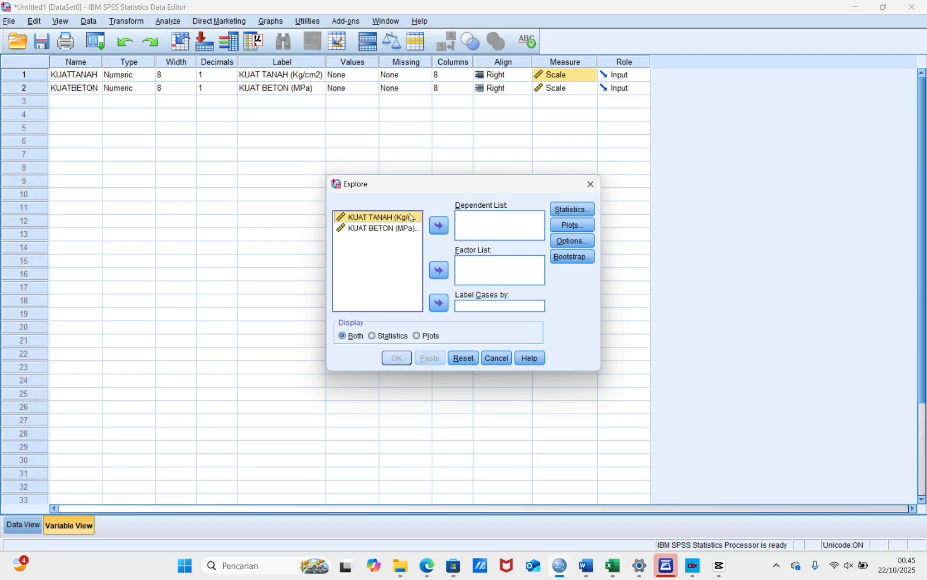
click(431, 221)
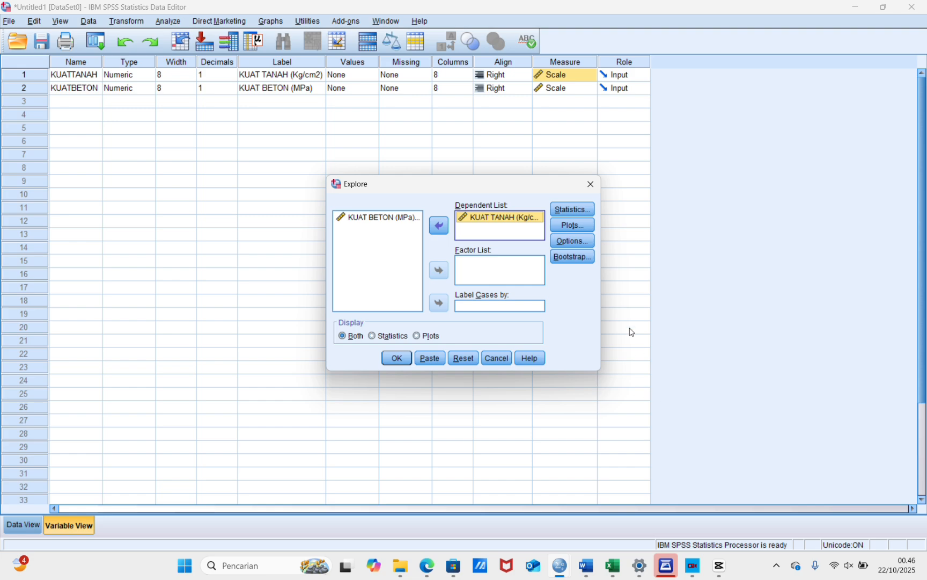
click(577, 206)
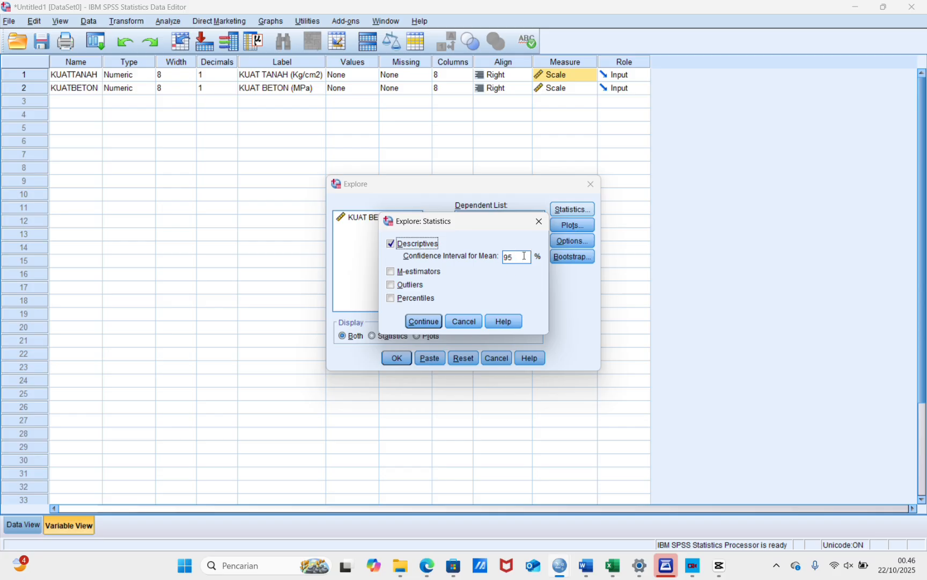
click(423, 322)
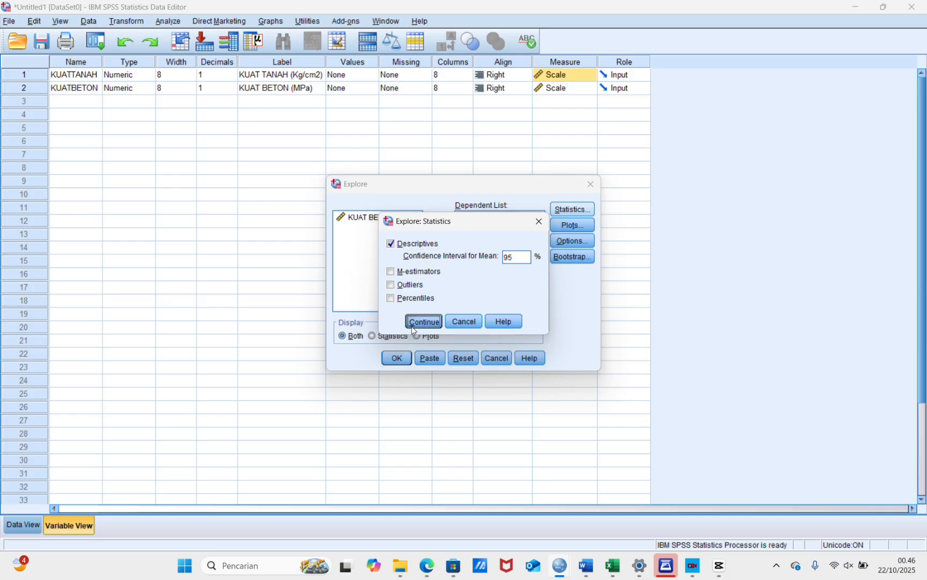
Turn off the Explore histogram, keep the stem-and-leaf plot and normality plots with tests, and run the analysis for KUAT TANAH
click(589, 224)
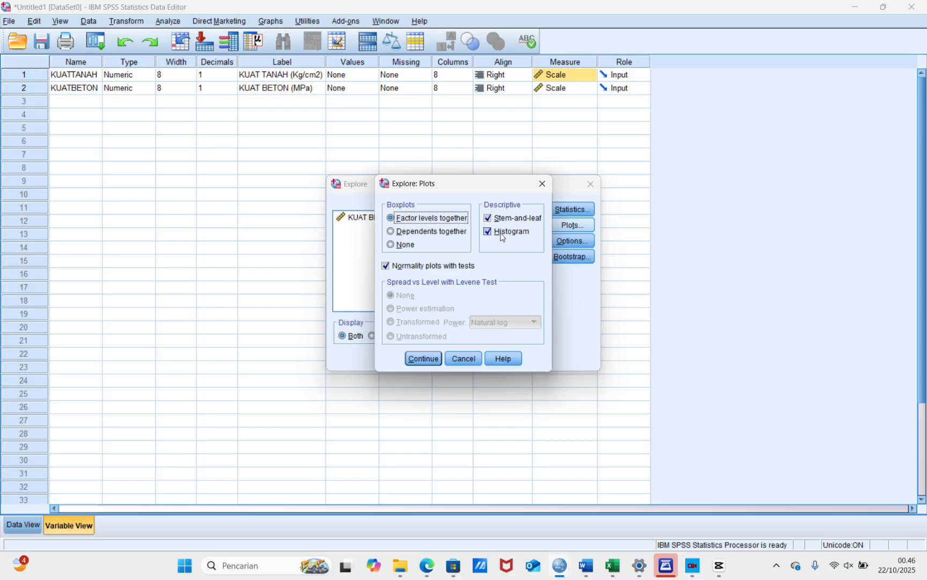
click(490, 234)
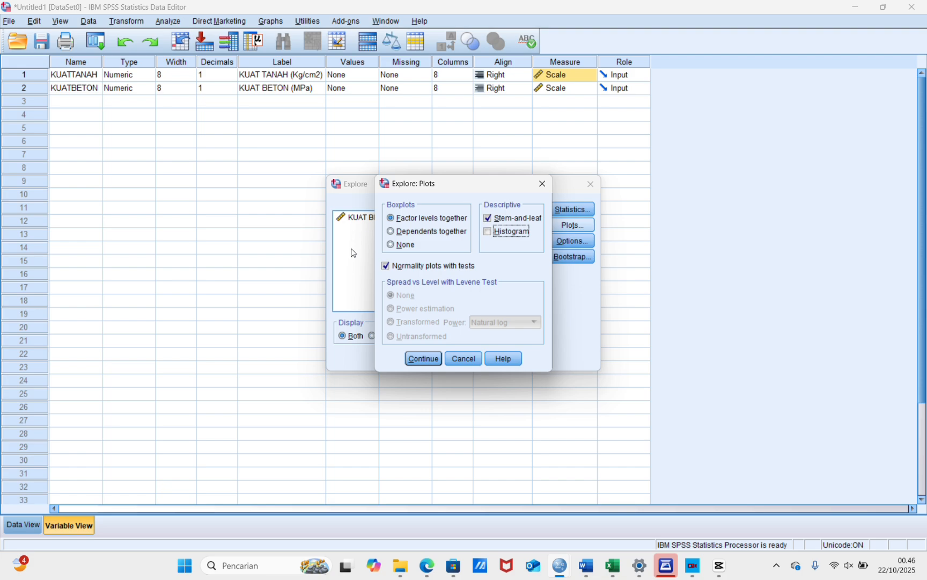
click(383, 267)
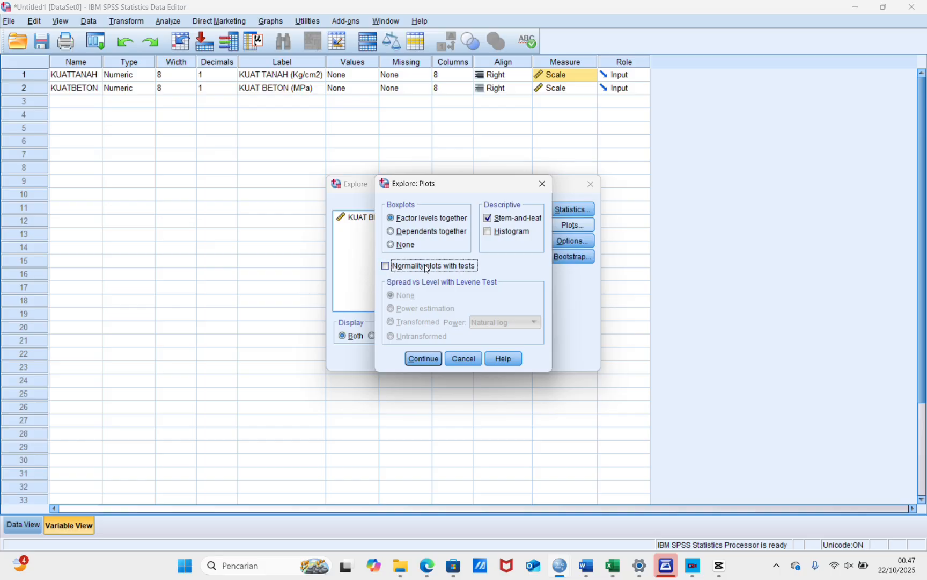
click(386, 266)
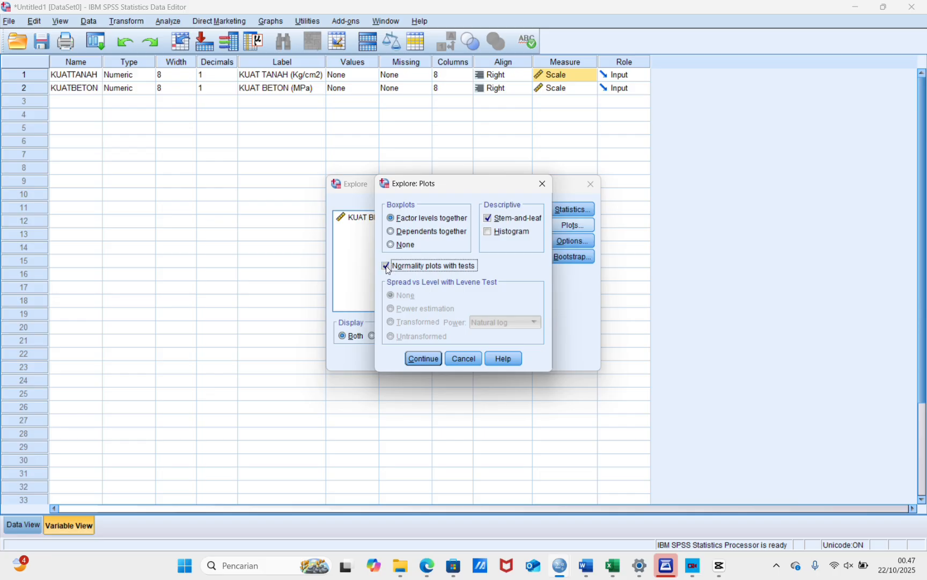
click(437, 358)
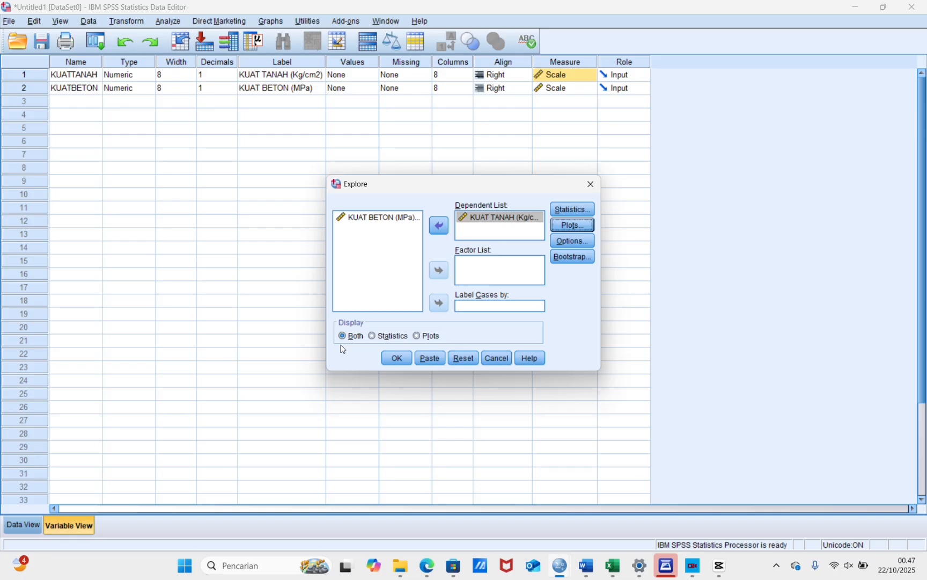
click(397, 358)
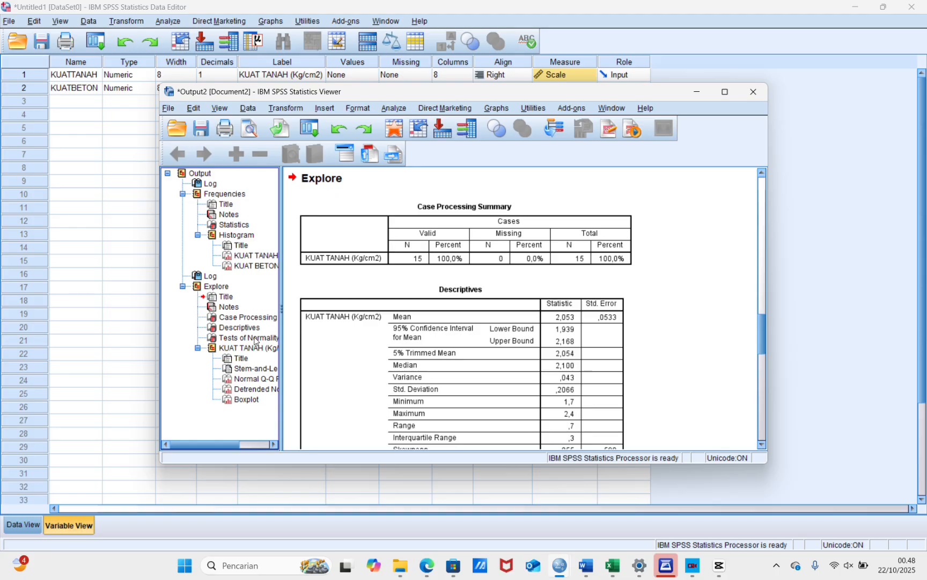
Examine the Tests of Normality table, the stem-and-leaf and Q-Q plots, and the Descriptives table for KUAT TANAH in the output
click(256, 341)
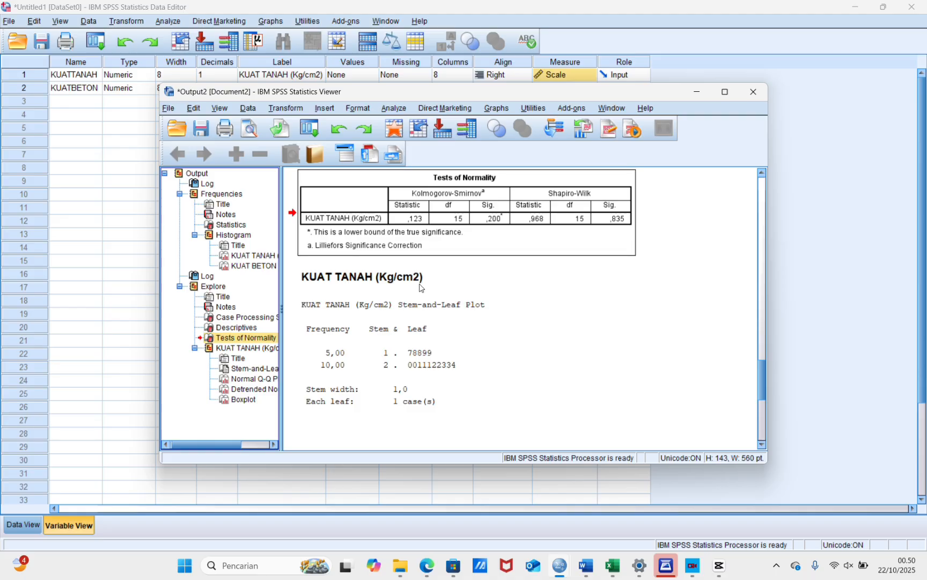
scroll(420, 288, down, 2)
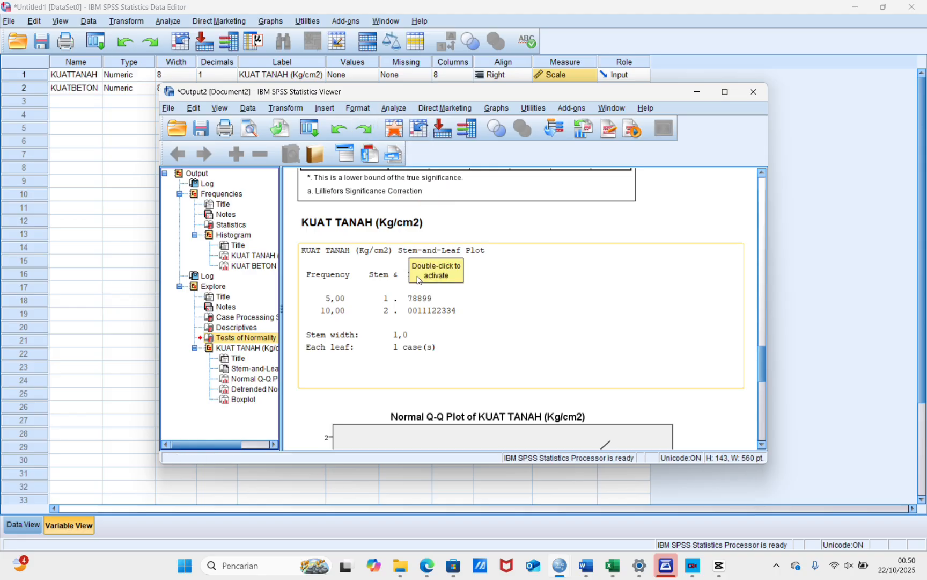
scroll(418, 279, down, 4)
scroll(418, 280, up, 10)
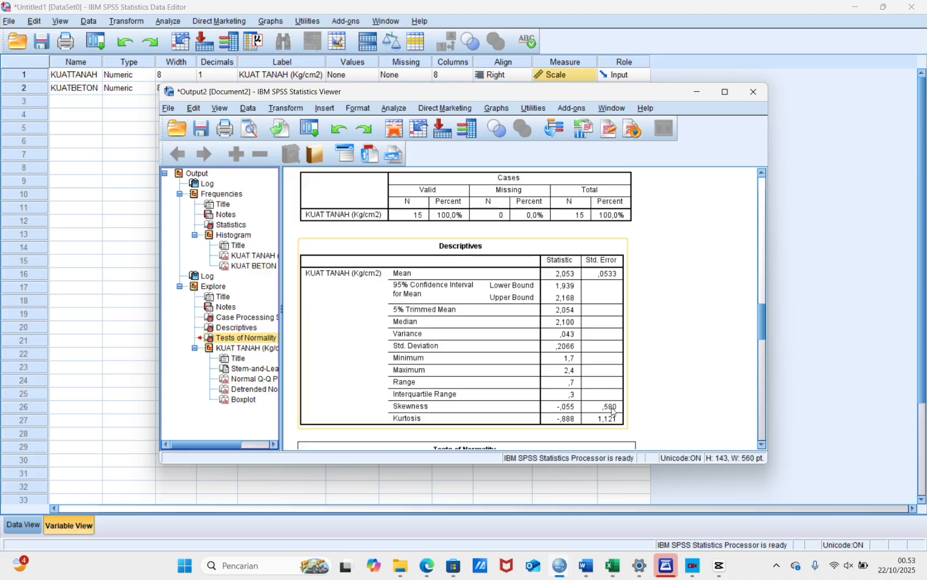
click(599, 433)
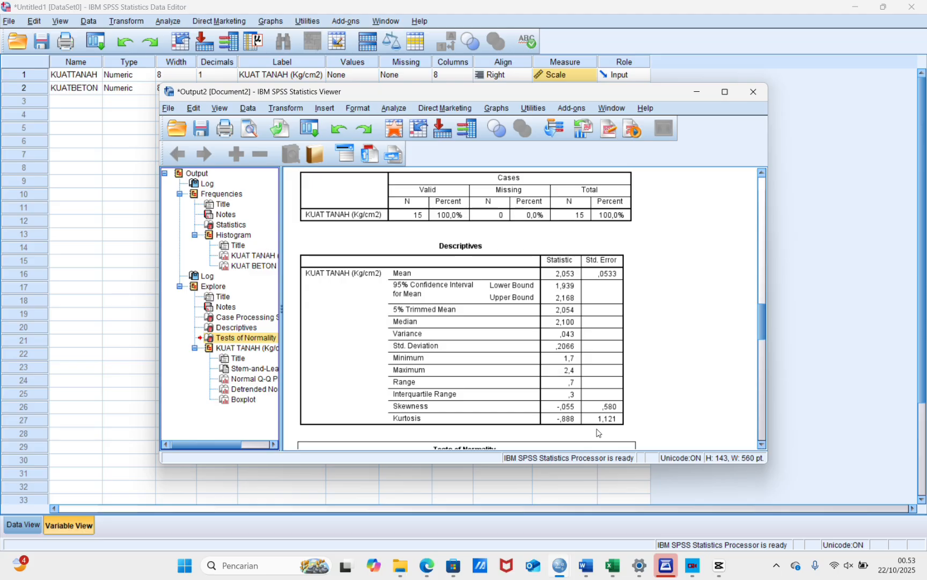
click(489, 332)
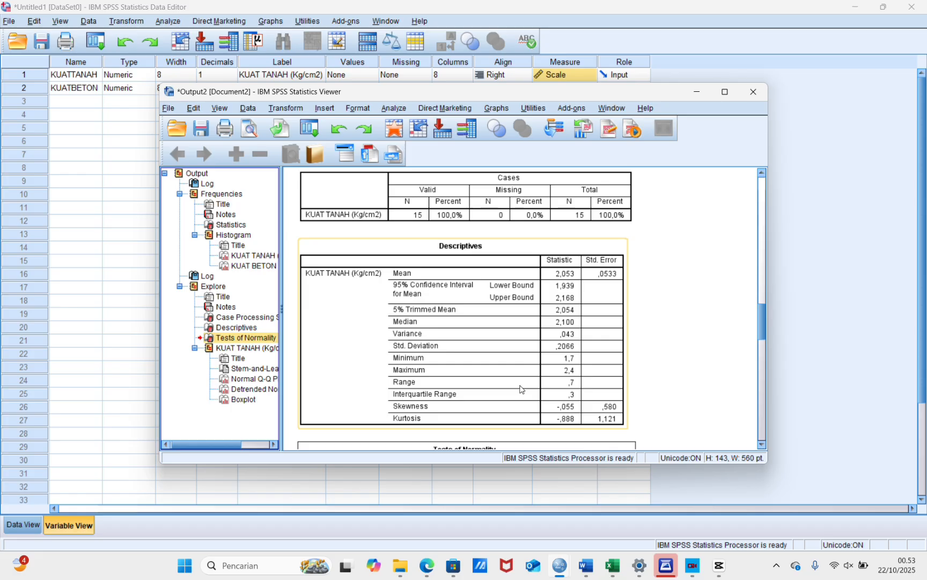